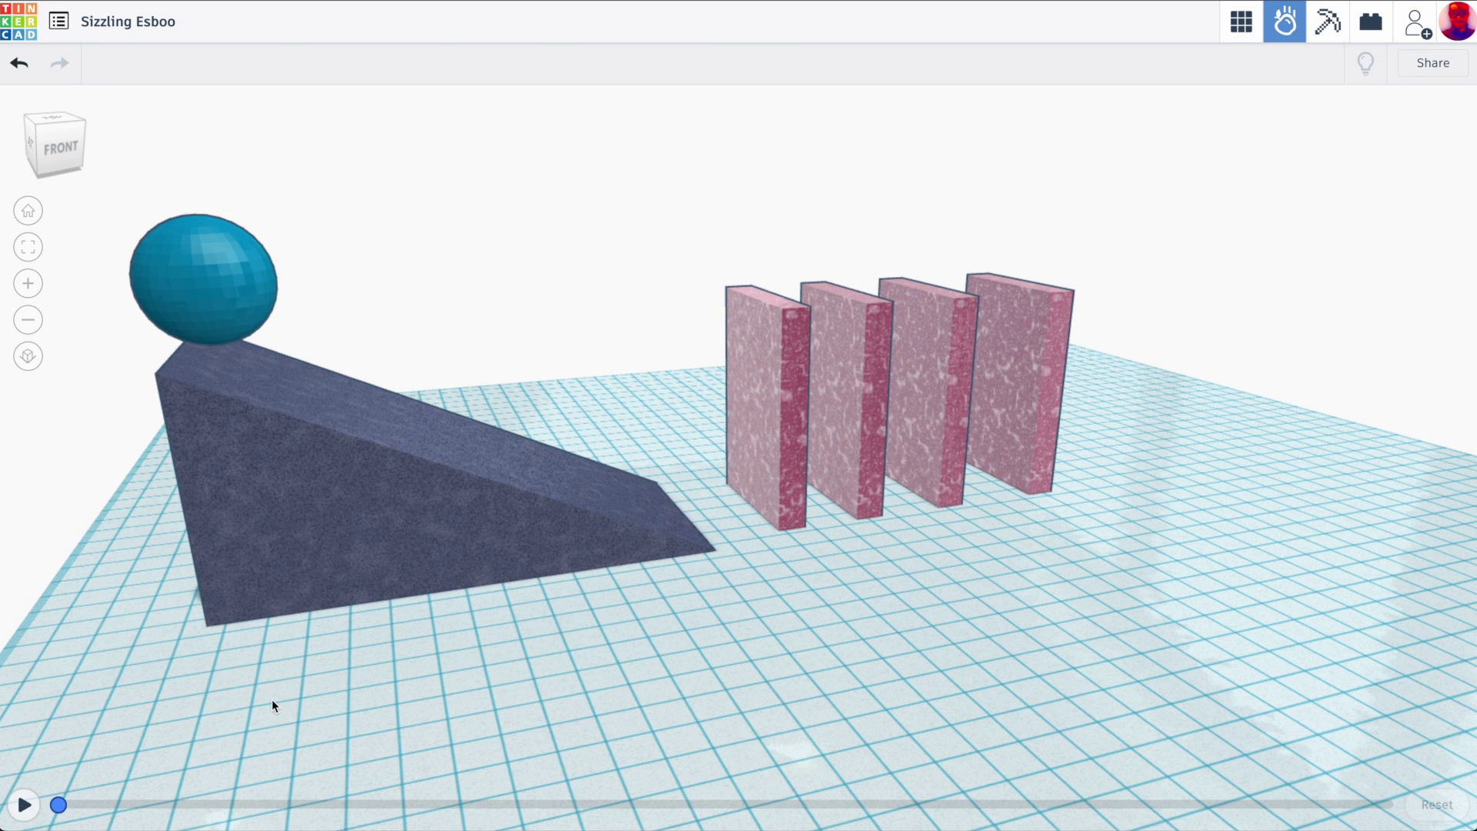
# Step: Play the ball-and-domino Sim Lab simulation, then return to the Your designs dashboard
pyautogui.click(24, 806)
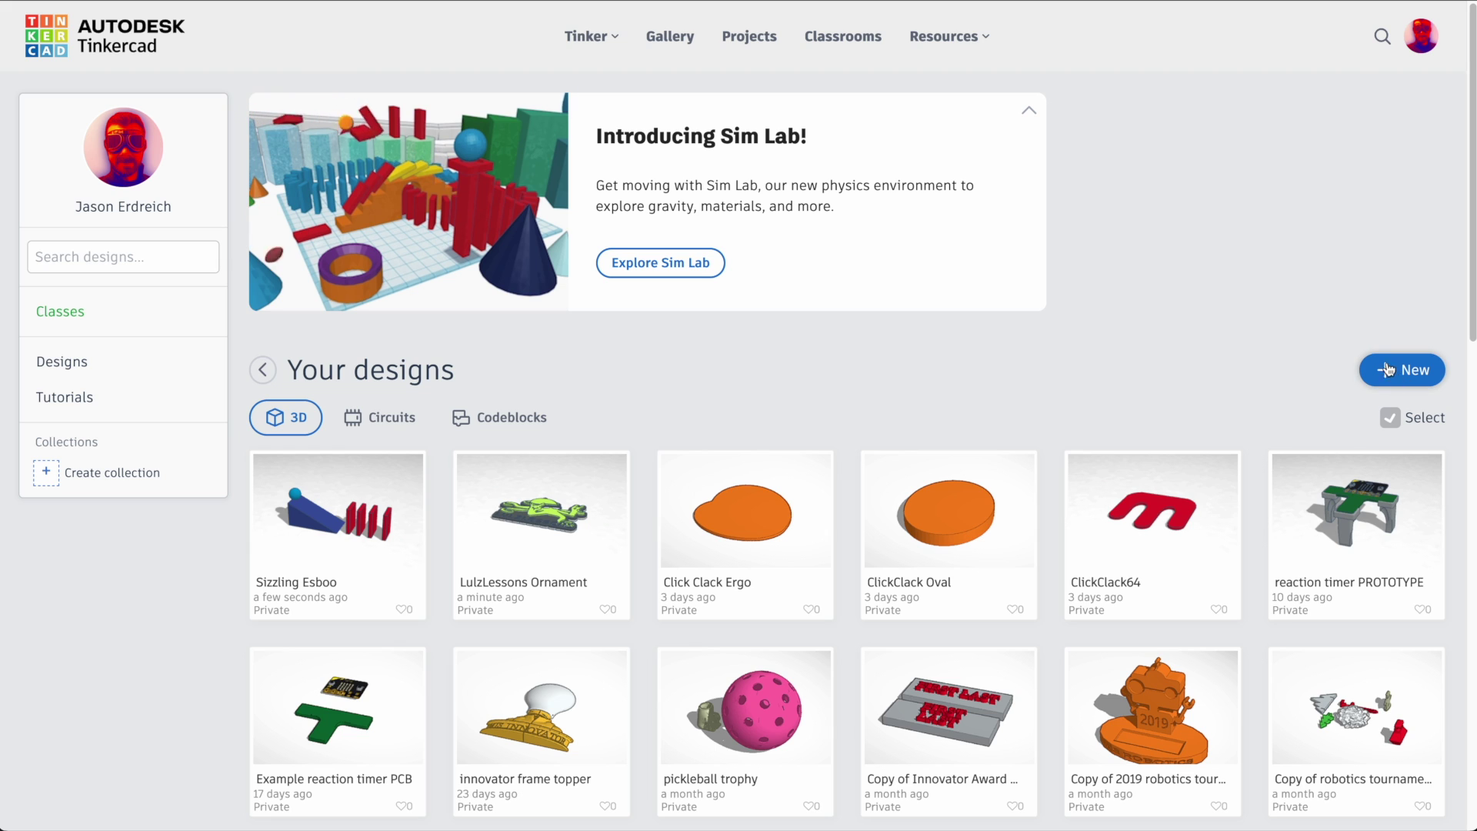
# Step: Create a new blank 3D design, 'Stunning Hango-Migelo', from the + New menu
pyautogui.click(1383, 370)
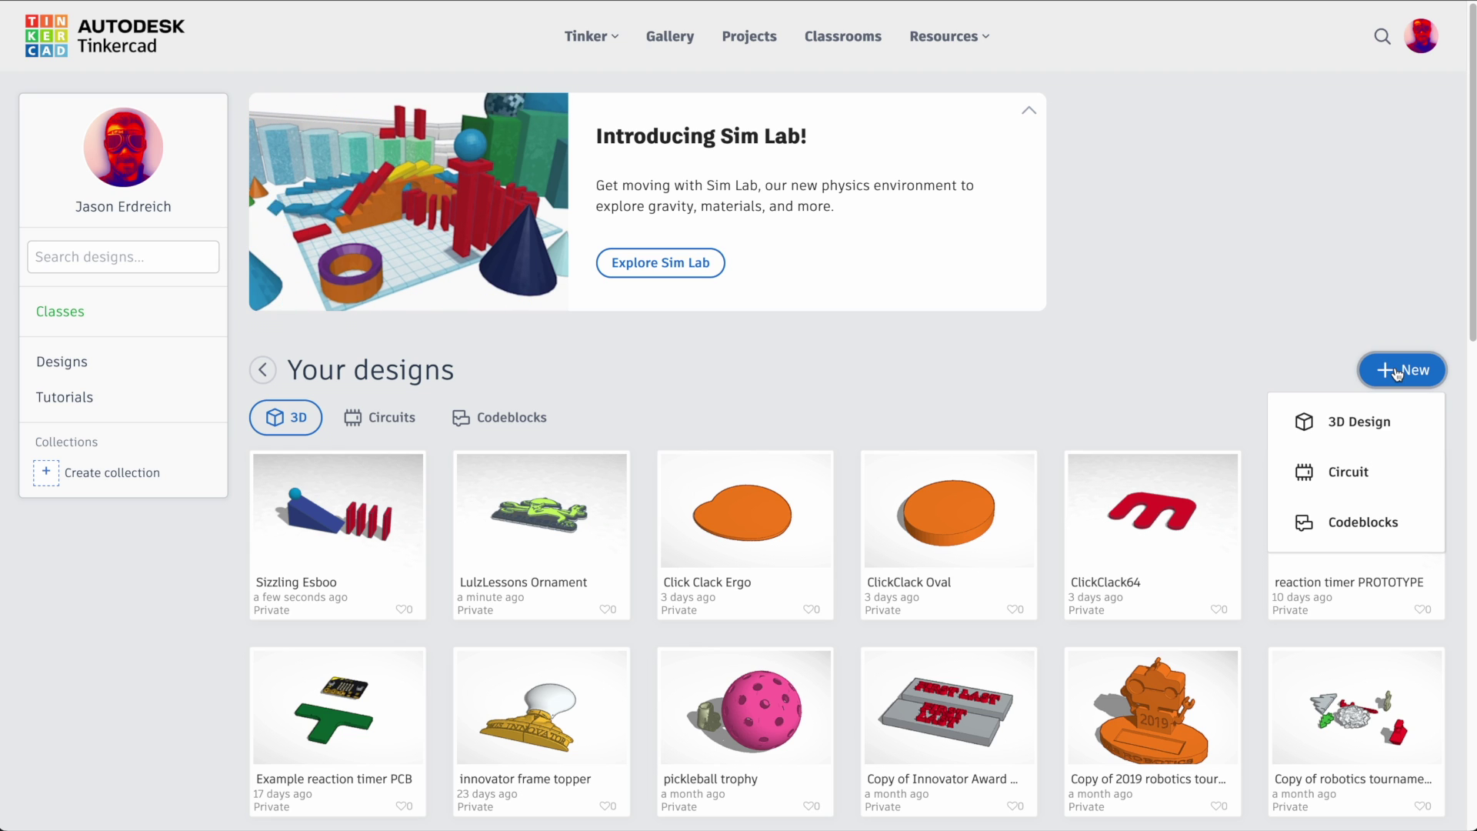
pyautogui.click(1375, 438)
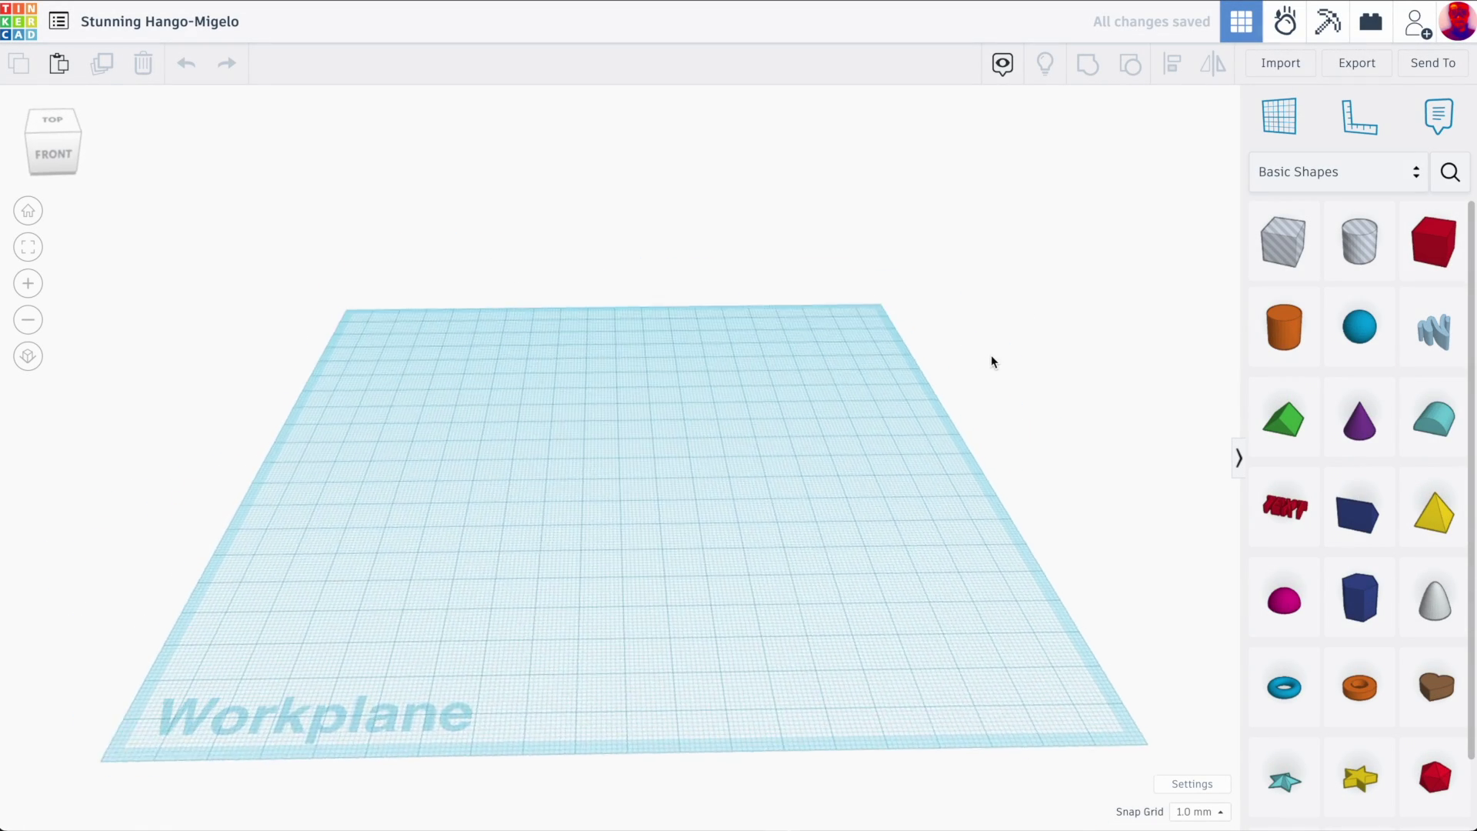
# Step: Add a box, resize it, and raise it above the workplane as a platform
pyautogui.moveTo(1421, 257); pyautogui.dragTo(917, 584)
pyautogui.moveTo(634, 376); pyautogui.dragTo(602, 413)
pyautogui.scroll(3, 610, 287)
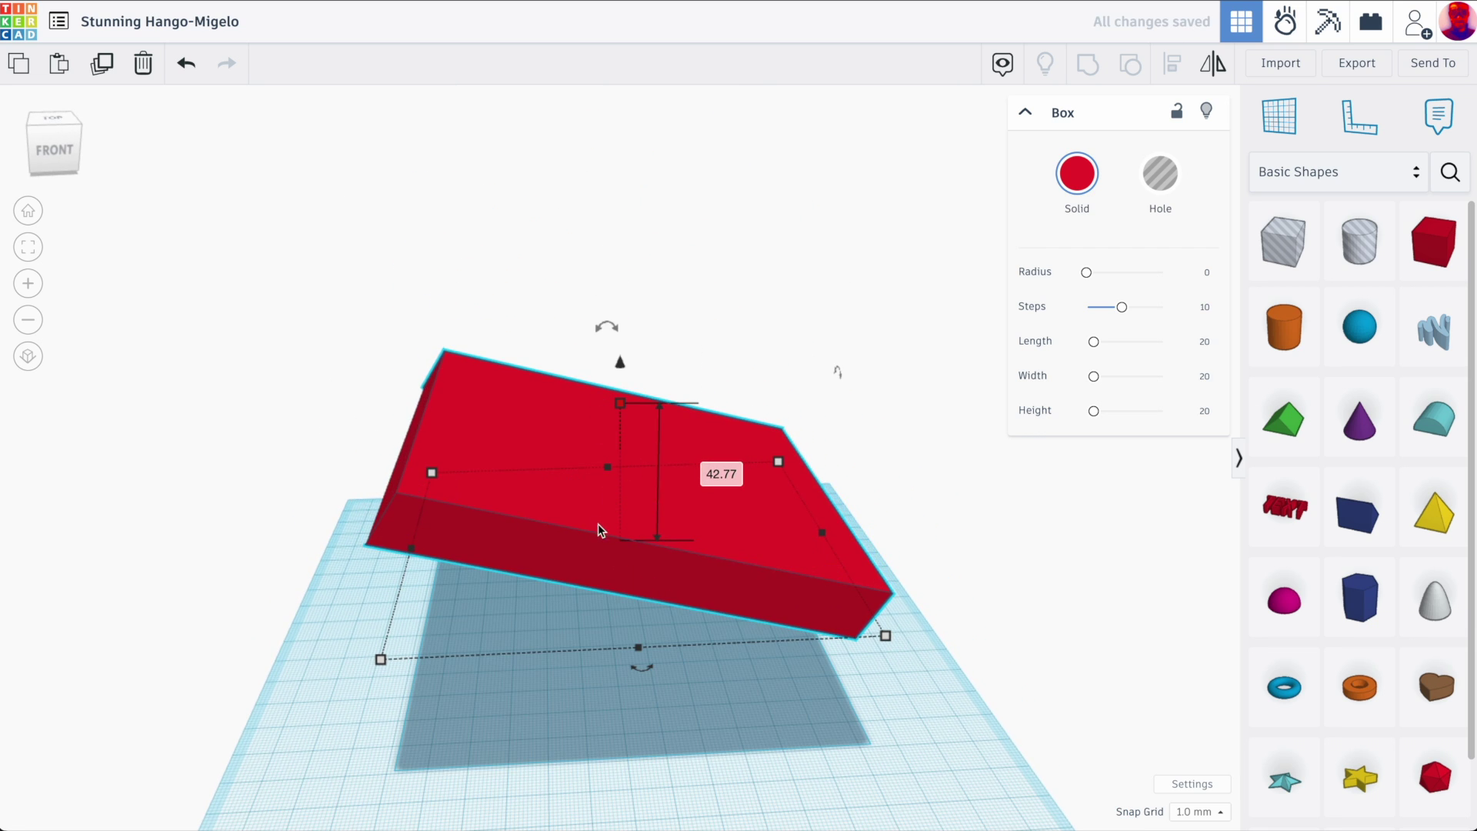
pyautogui.moveTo(601, 530); pyautogui.dragTo(603, 529)
# Step: Place a sphere so it rests on the raised red box's top
pyautogui.moveTo(1352, 347); pyautogui.dragTo(911, 656)
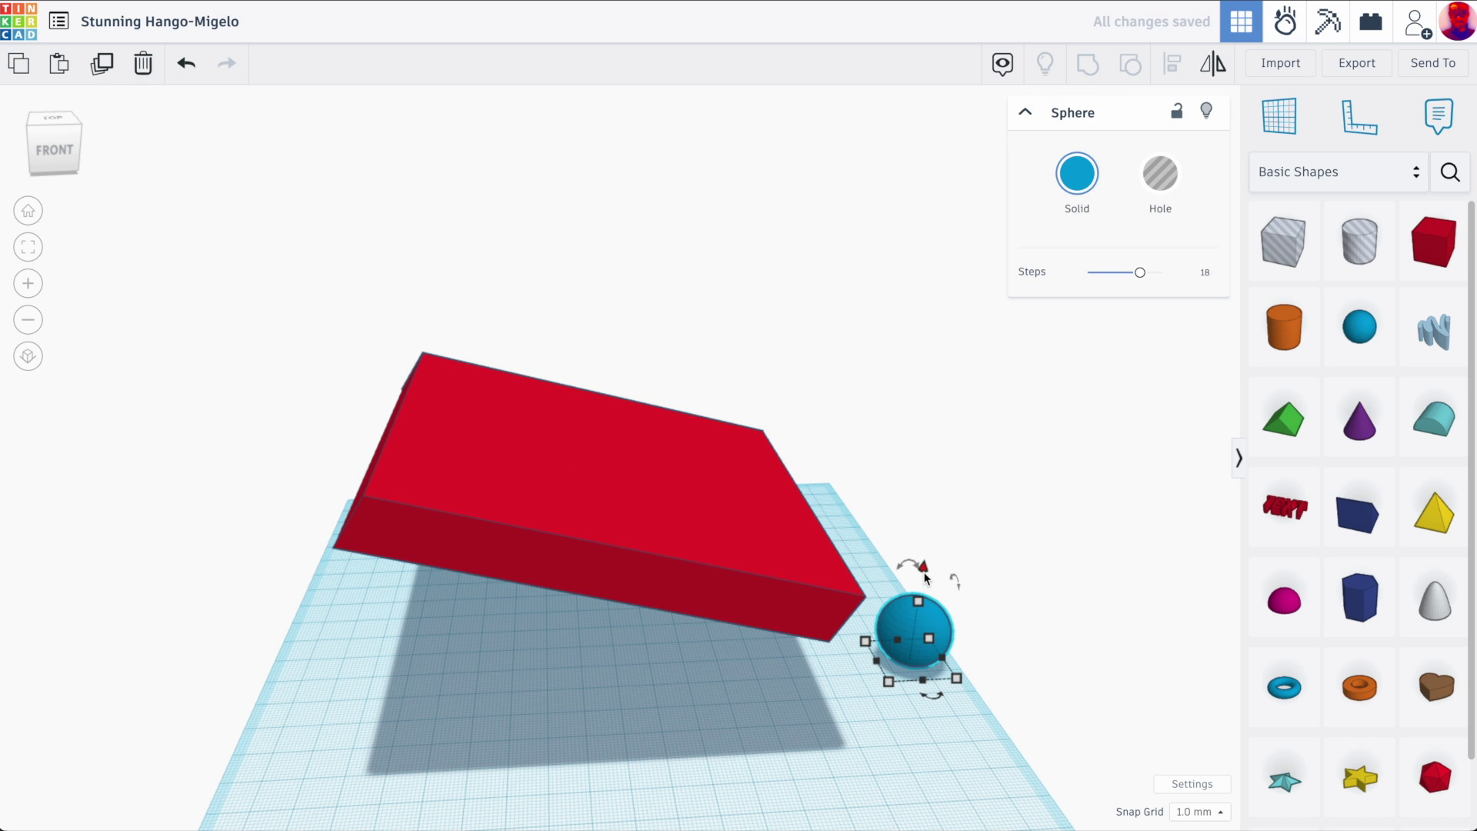
pyautogui.moveTo(925, 569); pyautogui.dragTo(951, 275)
pyautogui.moveTo(949, 360); pyautogui.dragTo(440, 362)
pyautogui.moveTo(440, 362); pyautogui.dragTo(452, 333, button='right')
pyautogui.moveTo(445, 282)
pyautogui.mouseDown()
pyautogui.moveTo(452, 332)
pyautogui.moveTo(453, 307)
pyautogui.mouseUp()
pyautogui.moveTo(620, 320); pyautogui.dragTo(646, 272, button='right')
pyautogui.click(646, 272)
pyautogui.scroll(5, 629, 278)
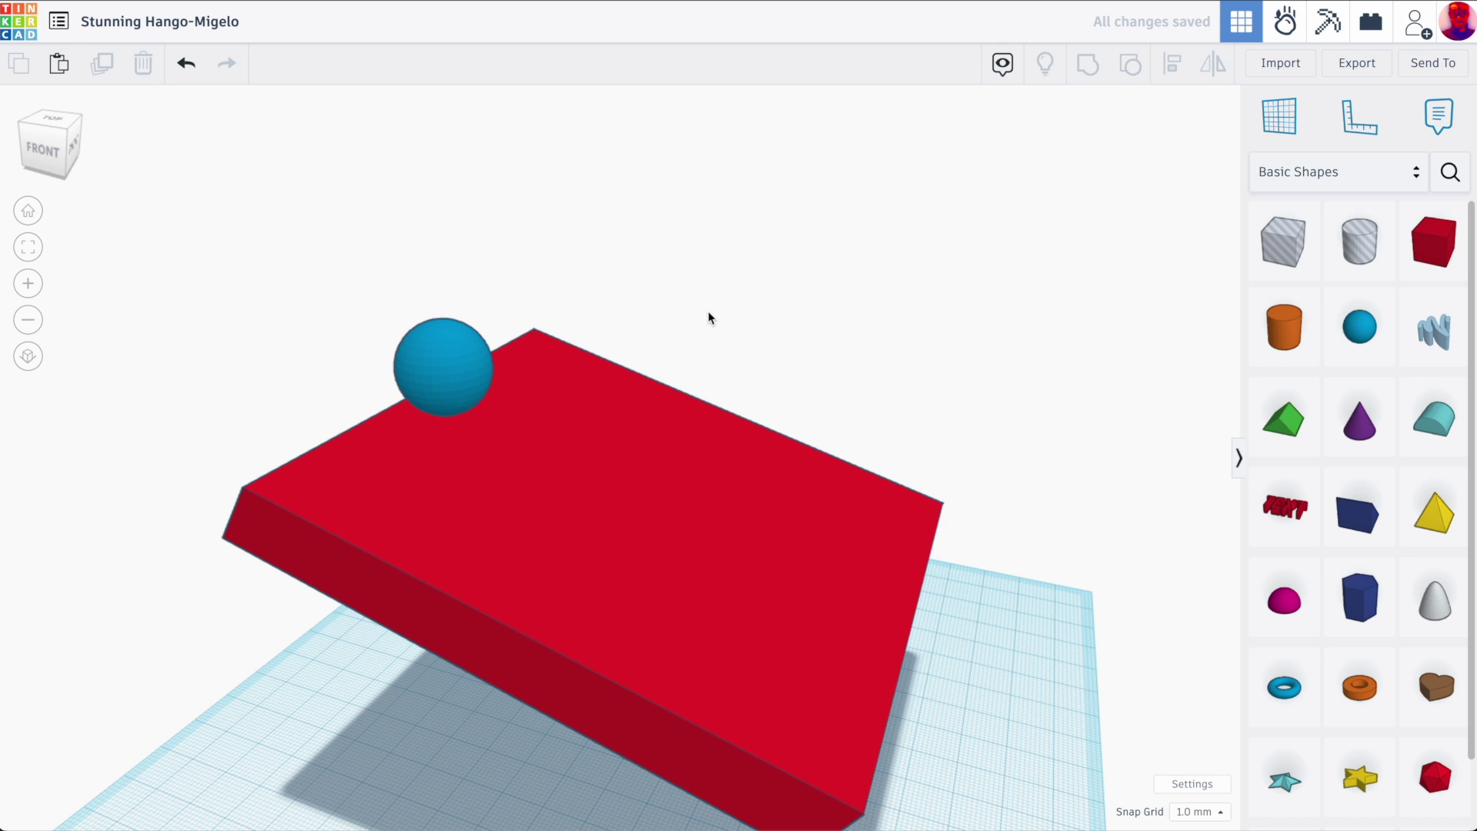
pyautogui.moveTo(709, 318); pyautogui.dragTo(708, 293, button='right')
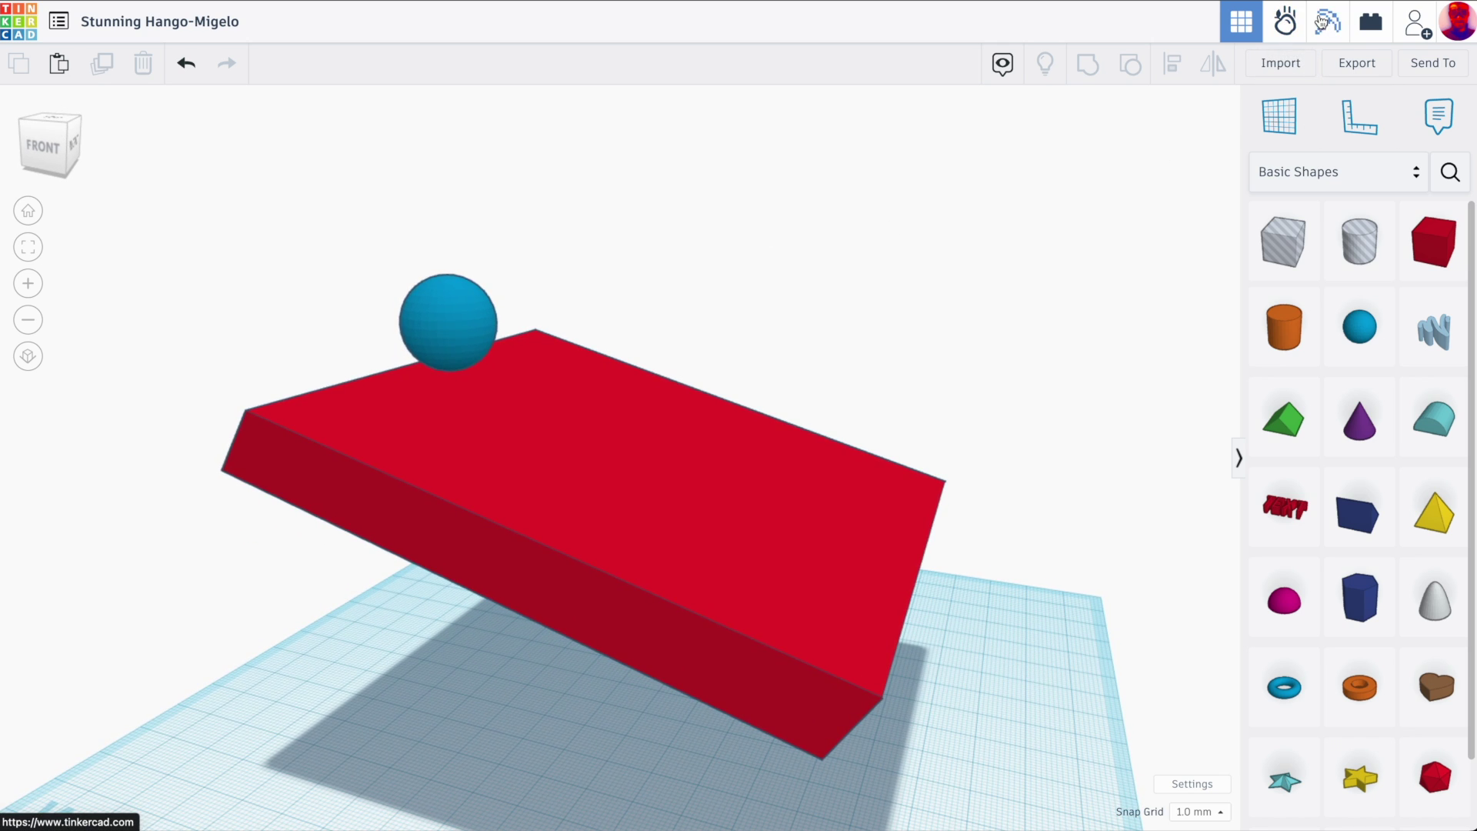
# Step: Open the scene in Sim Lab and make the red platform static
pyautogui.click(1286, 23)
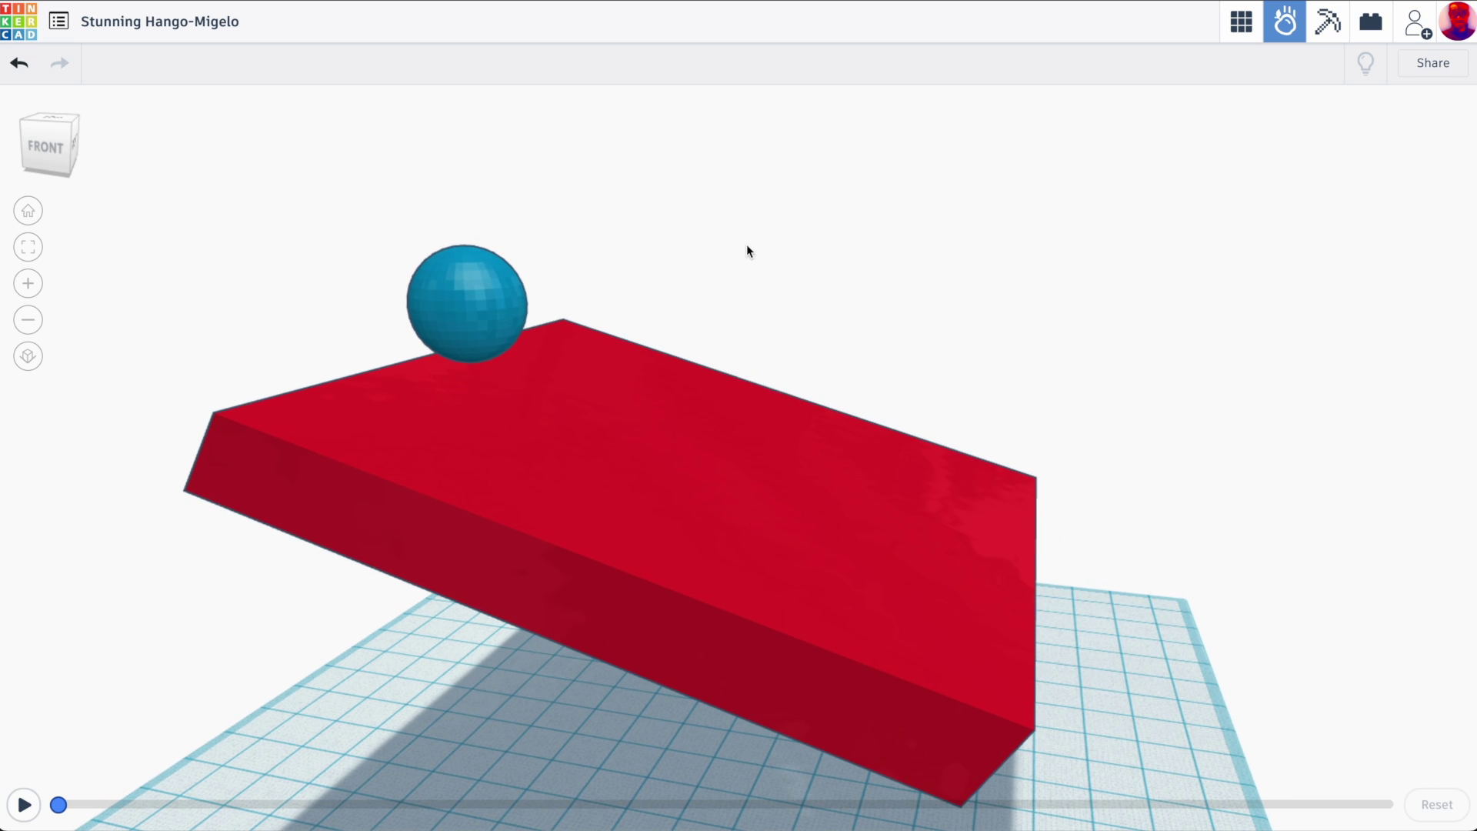
pyautogui.click(625, 433)
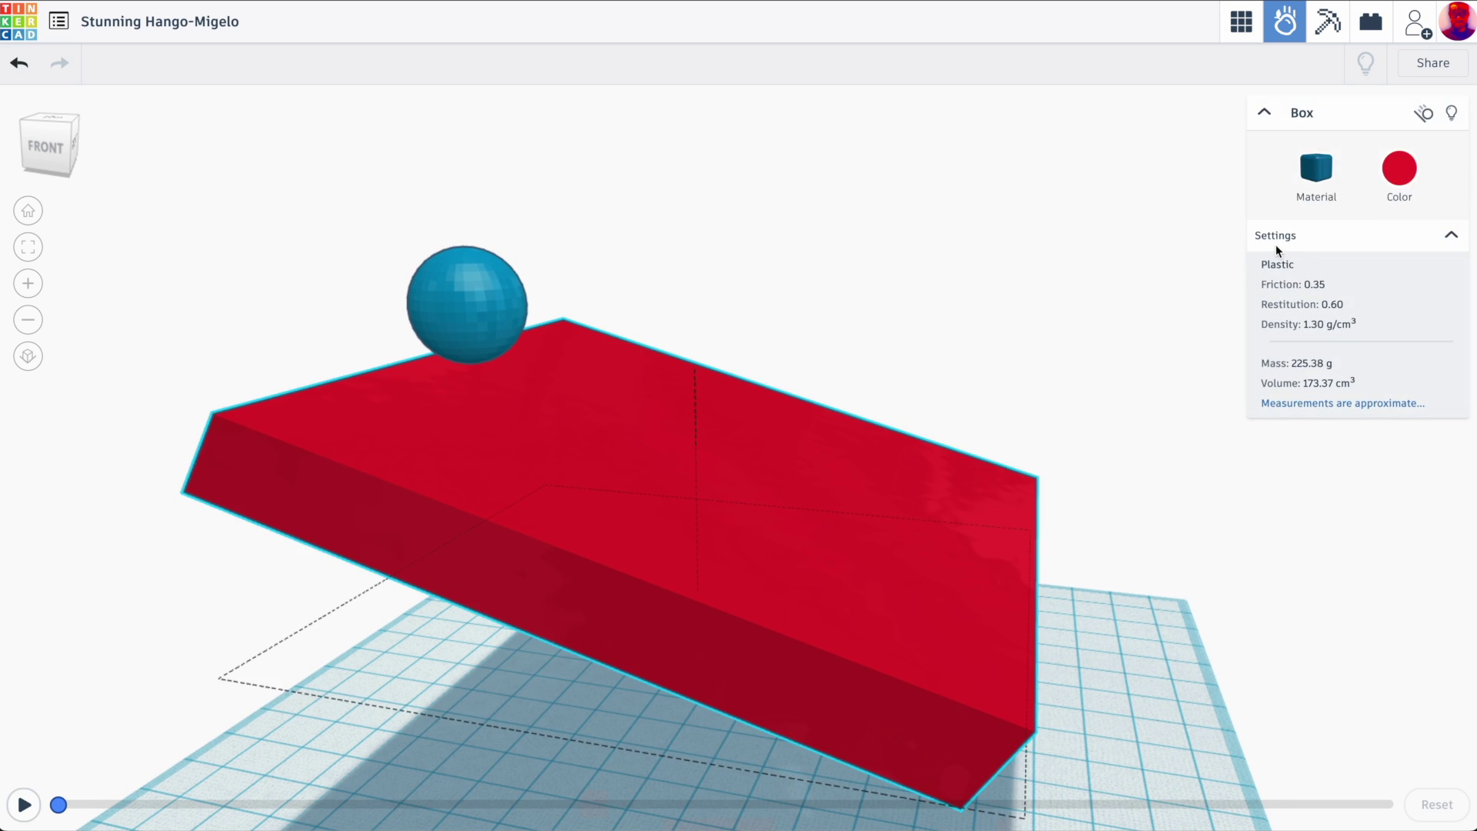
pyautogui.click(1428, 117)
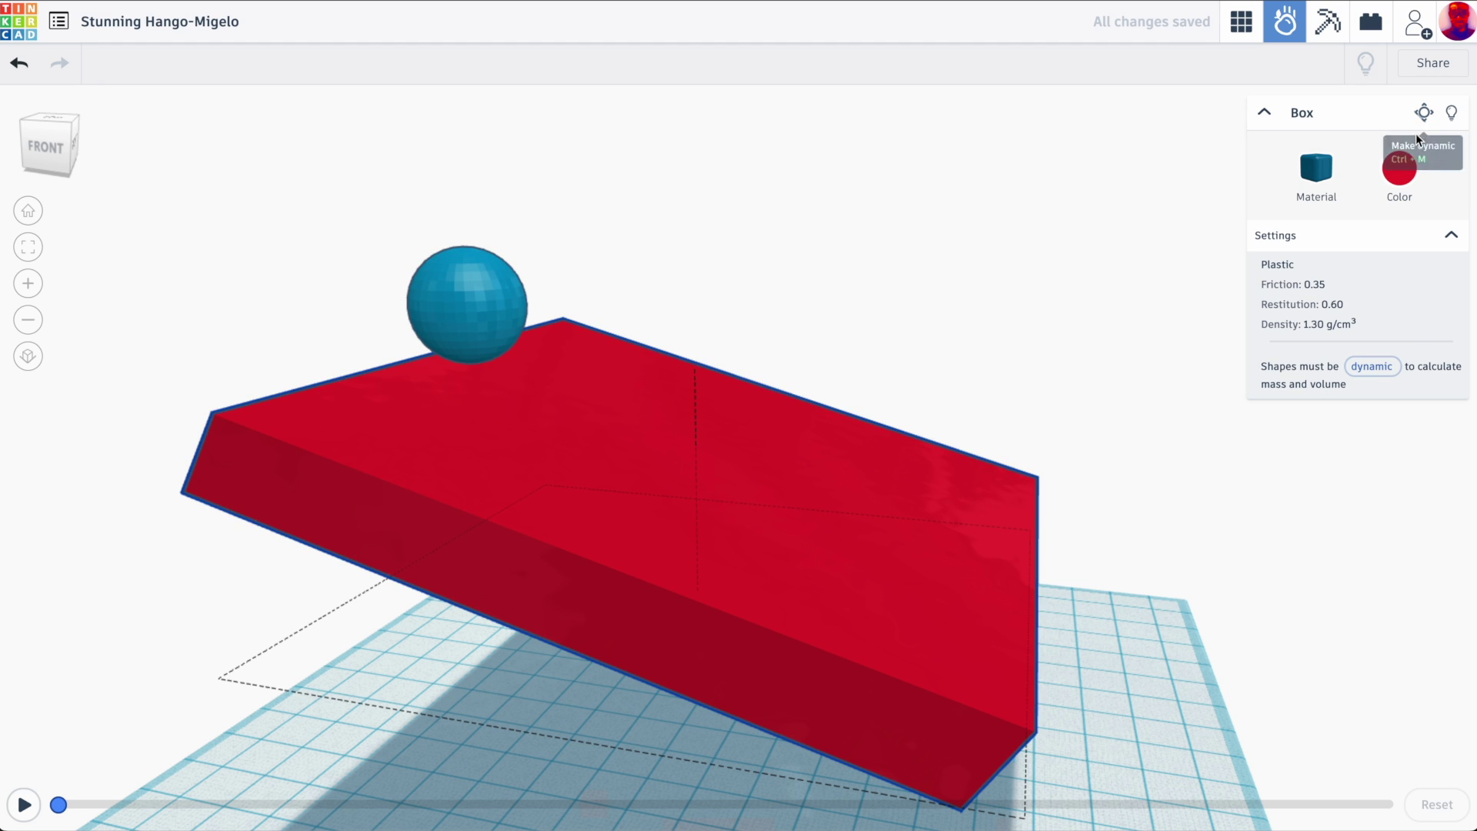
# Step: Select the blue sphere, showing it as dynamic with mass 5.45 g
pyautogui.moveTo(987, 336); pyautogui.dragTo(751, 461, button='right')
pyautogui.moveTo(922, 369); pyautogui.dragTo(520, 293, button='right')
pyautogui.click(441, 307)
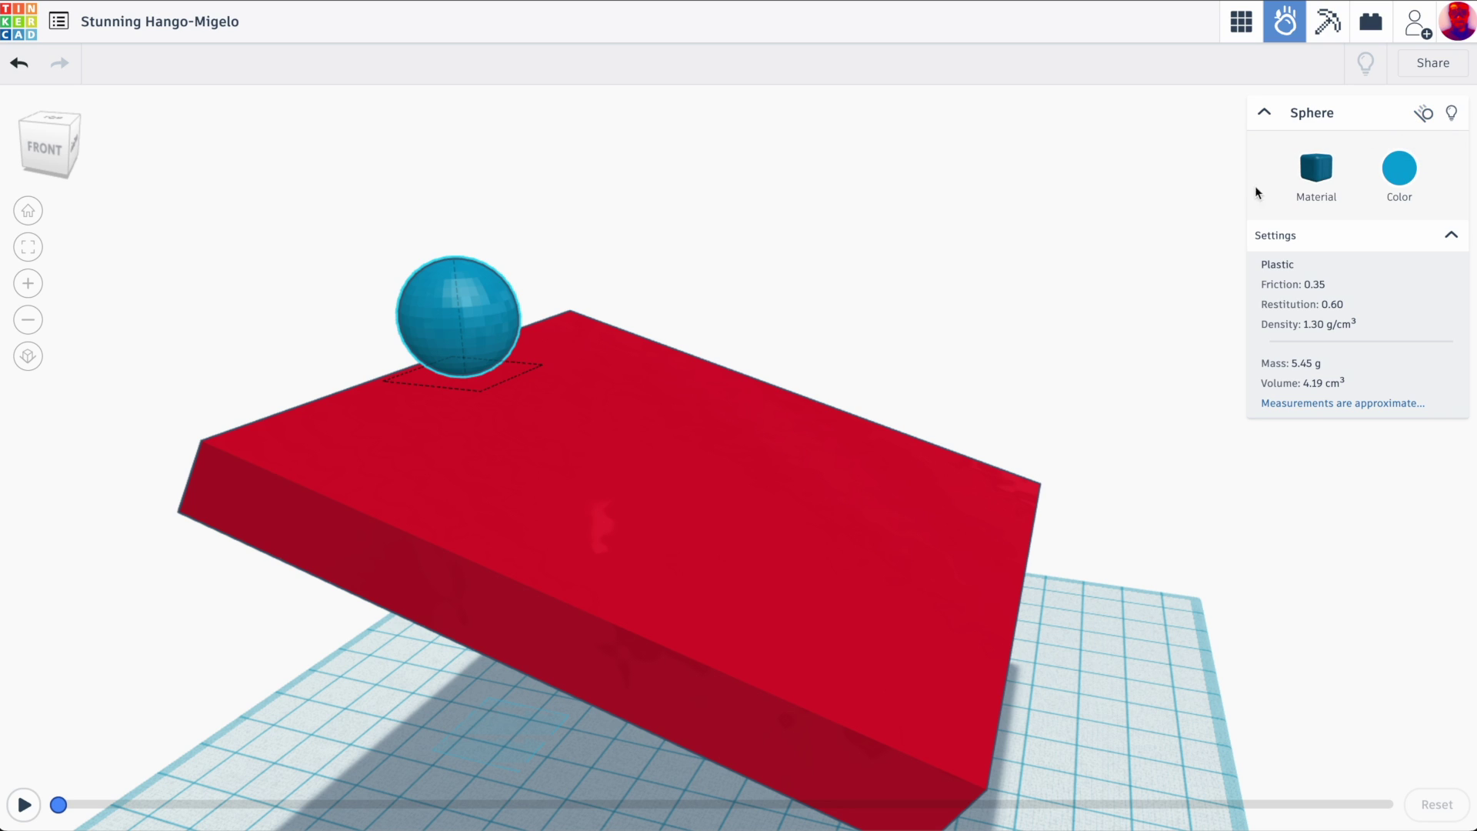
# Step: Set the sphere to Rubber: friction 0.75, restitution 0.30, density 0.92 g/cm³
pyautogui.click(1317, 185)
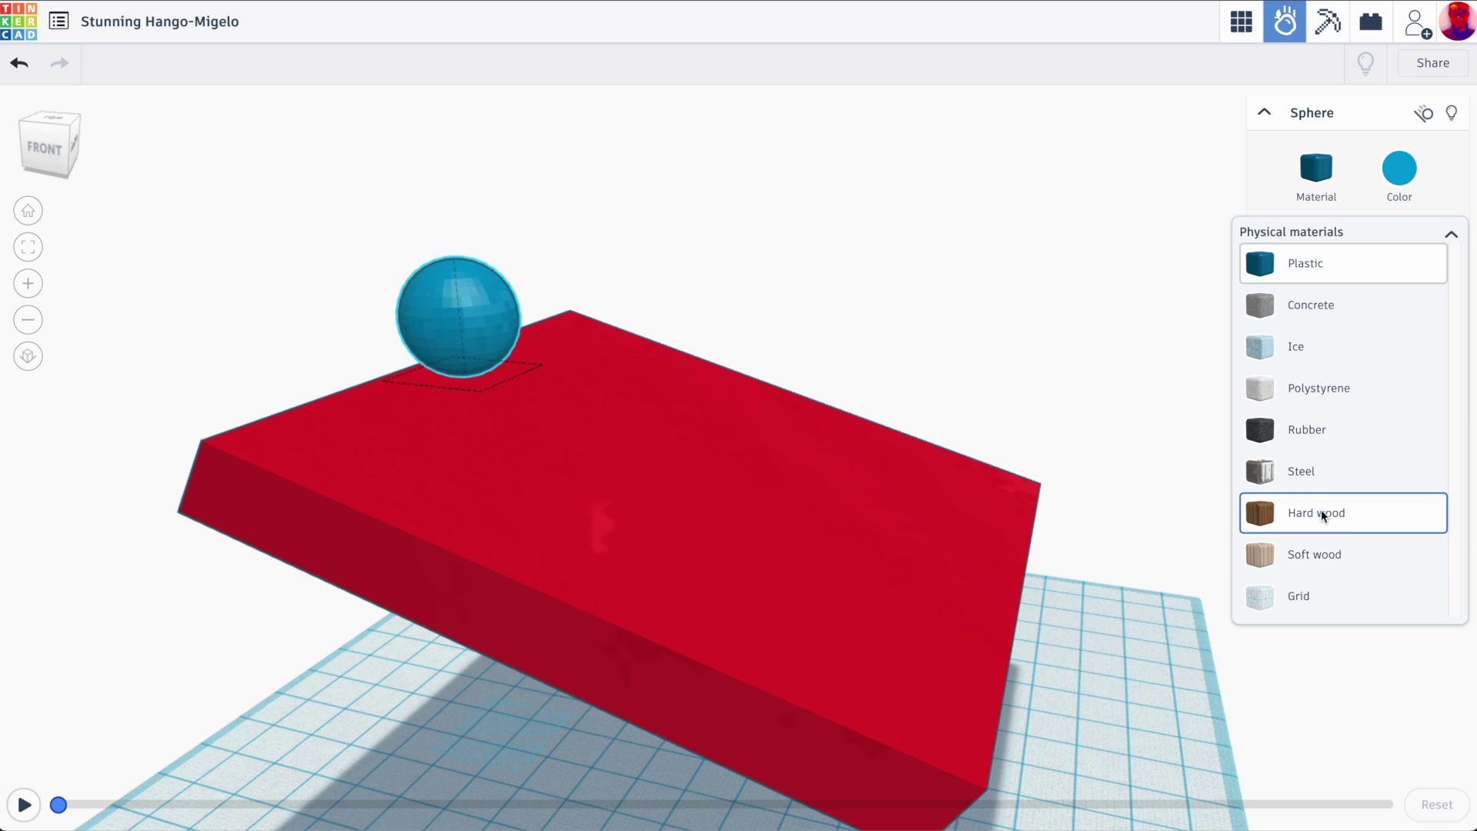
pyautogui.click(1320, 430)
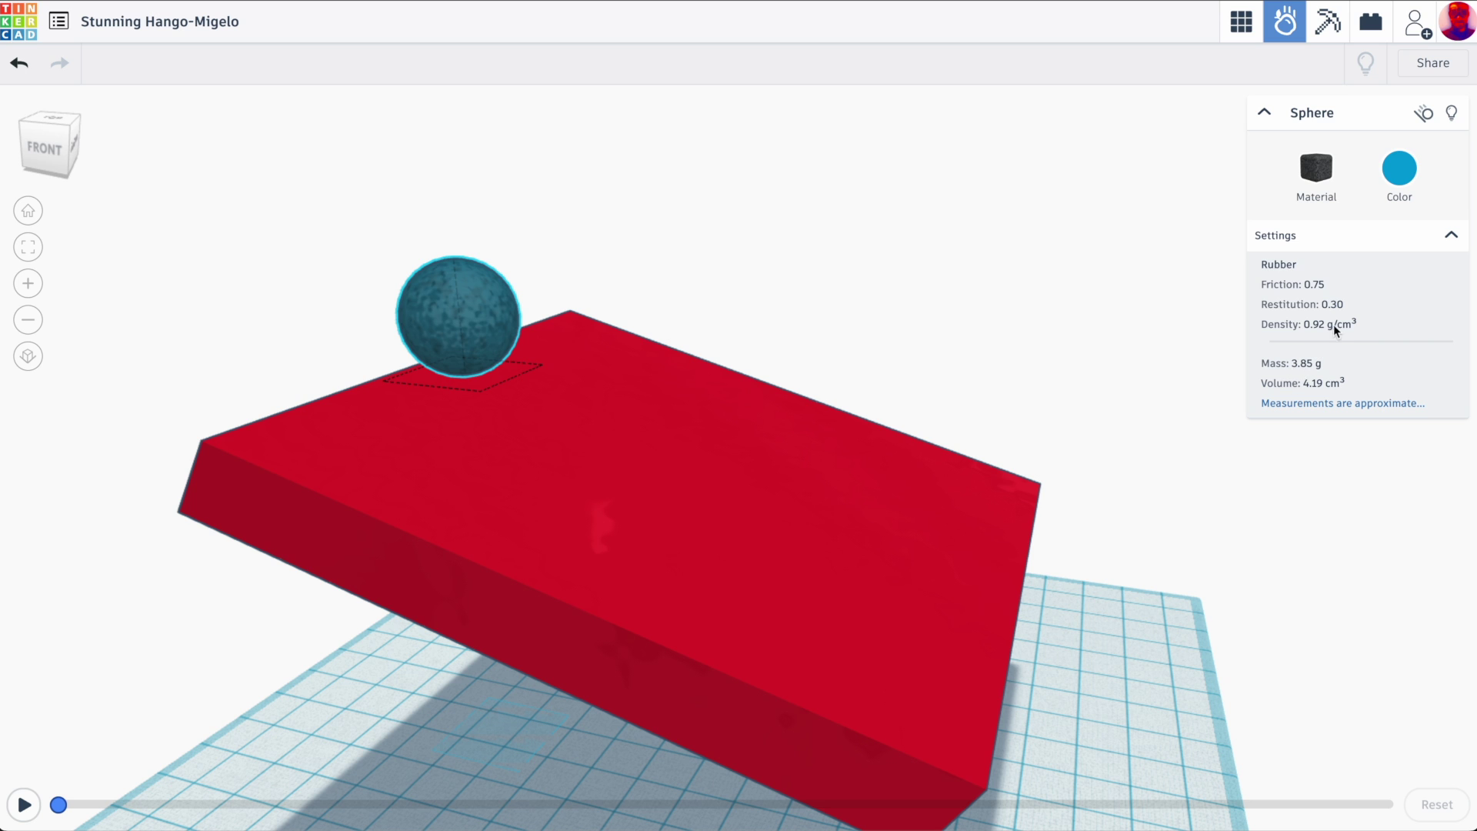
pyautogui.moveTo(997, 296)
pyautogui.mouseDown(button='right')
pyautogui.moveTo(962, 254)
pyautogui.moveTo(864, 261)
pyautogui.moveTo(808, 241)
pyautogui.moveTo(863, 286)
pyautogui.moveTo(993, 296)
pyautogui.mouseUp(button='right')
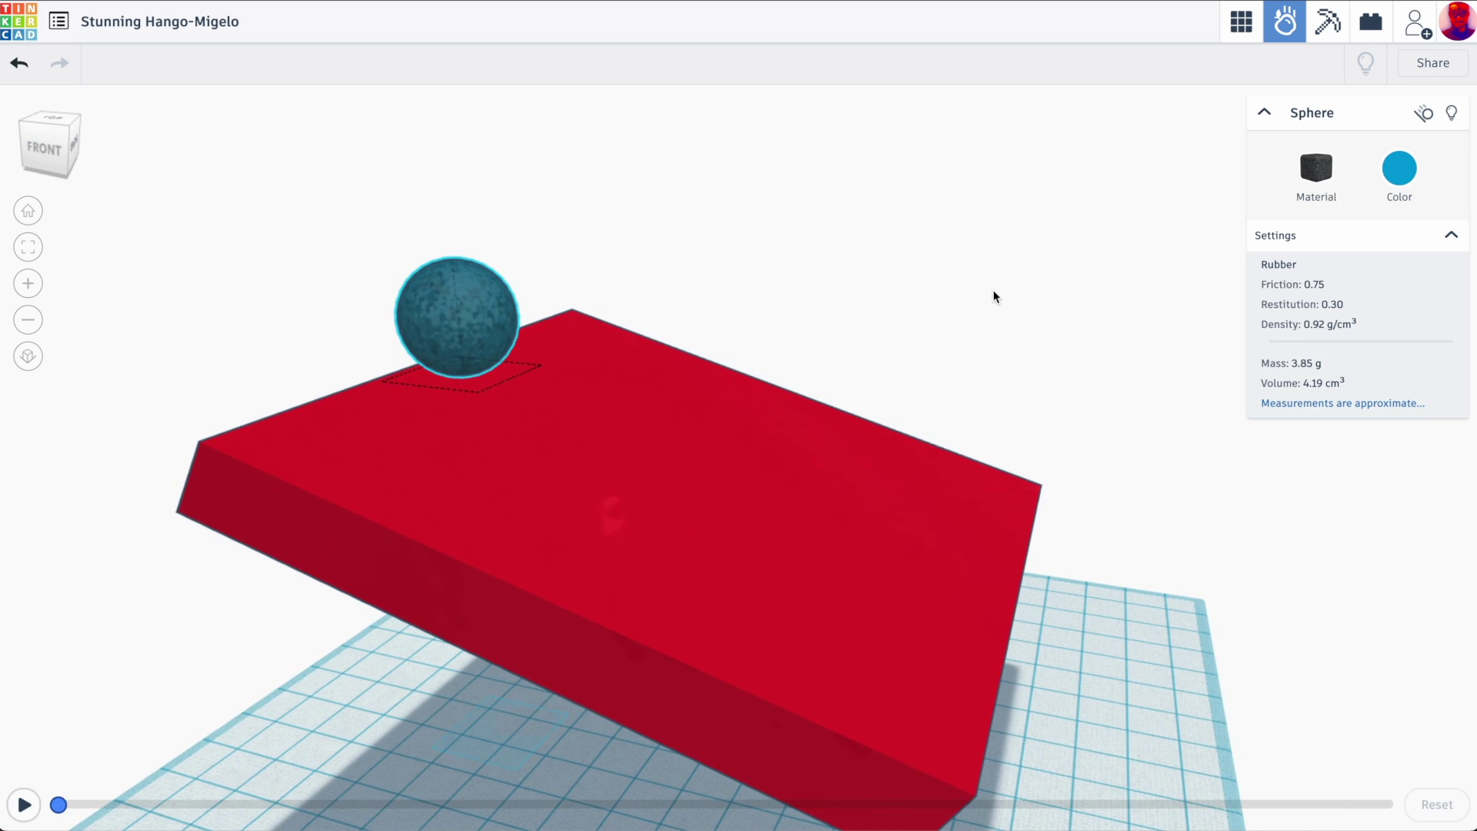
# Step: Run the simulation and watch the rubber ball drop off the static ramp
pyautogui.click(23, 805)
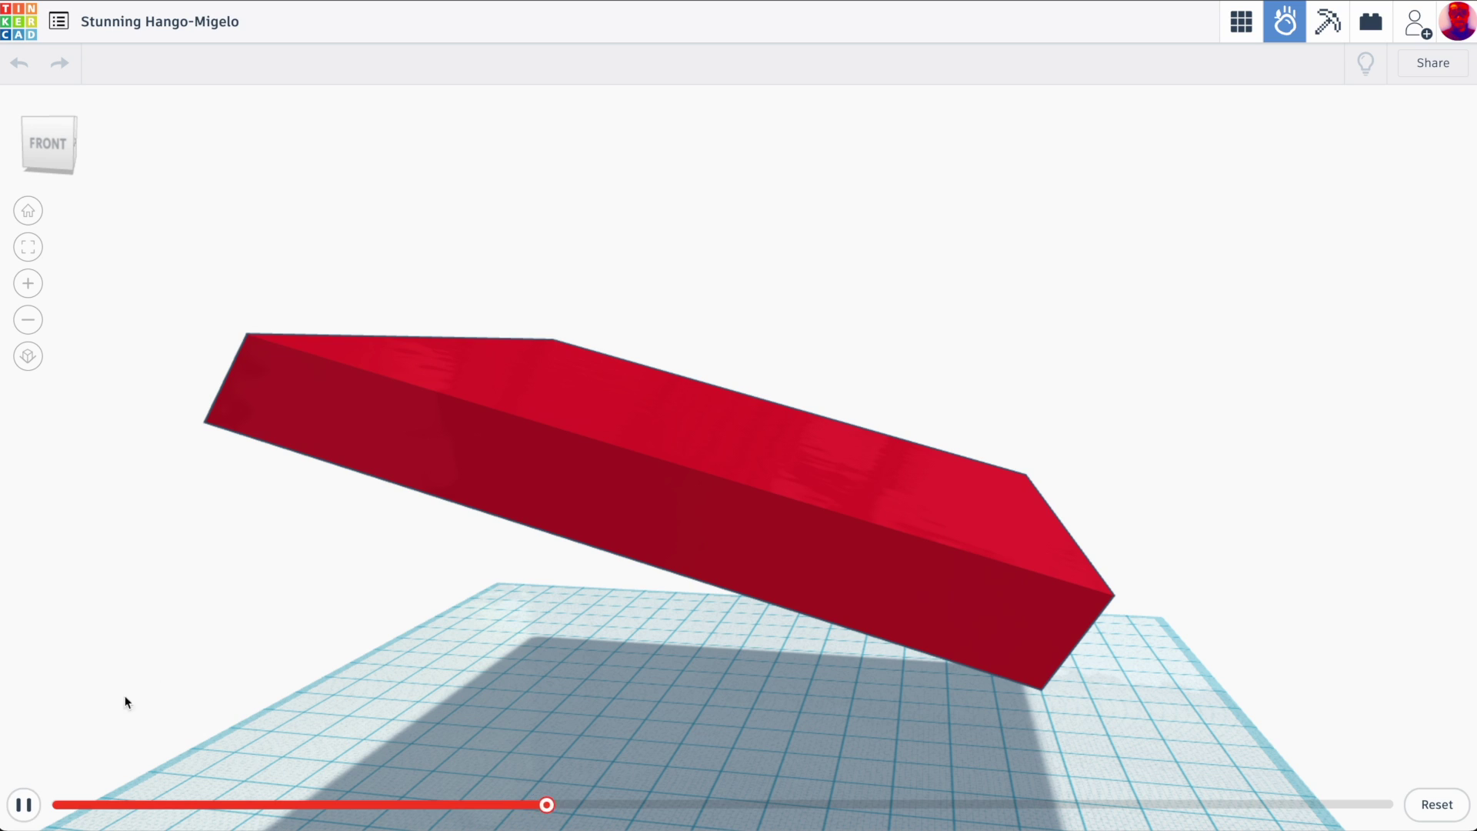
pyautogui.scroll(-3, 177, 648)
pyautogui.moveTo(177, 648); pyautogui.dragTo(726, 564, button='right')
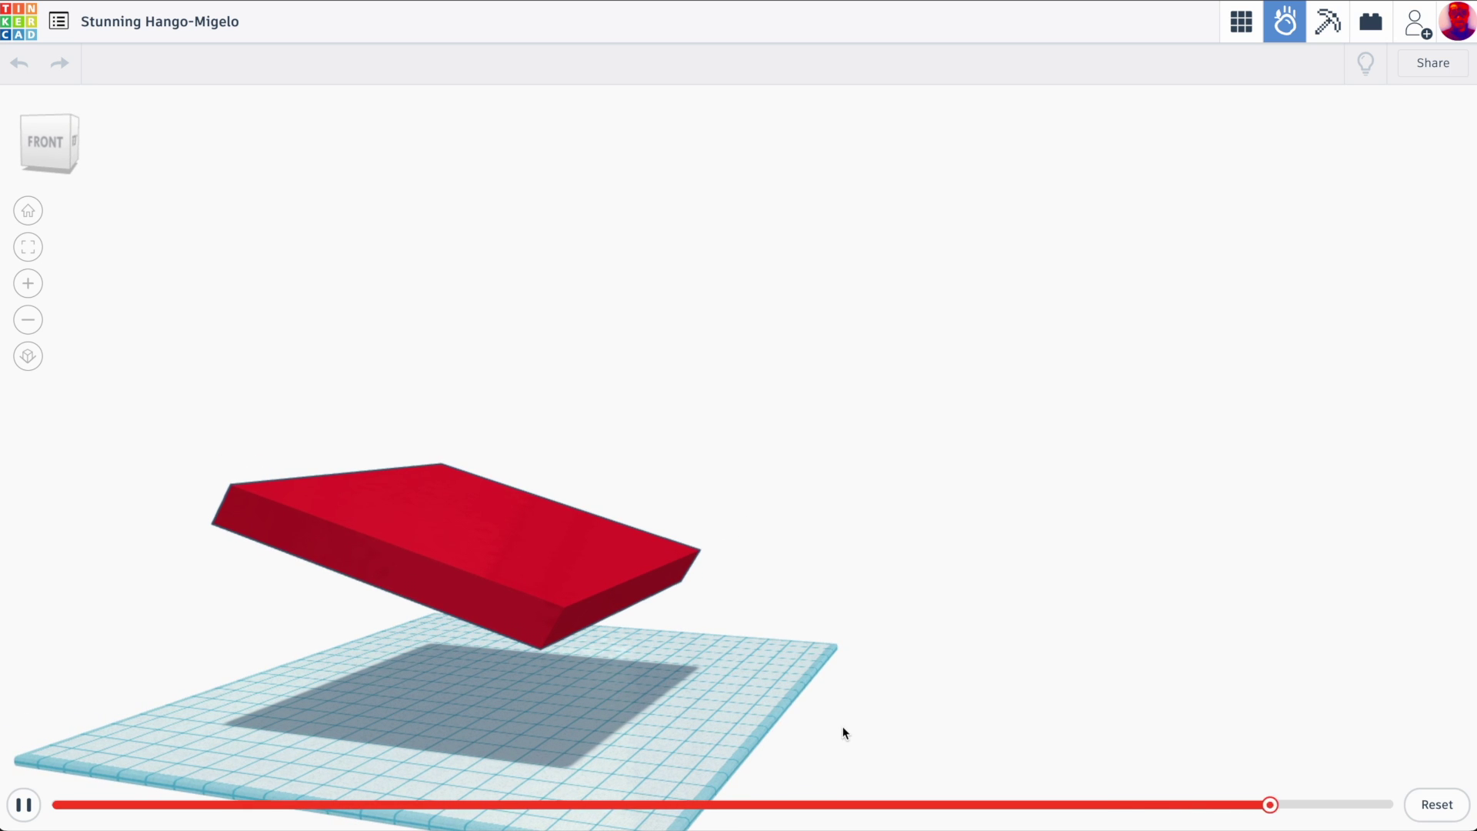
# Step: Reset, make the red platform dynamic, and rerun the simulation
pyautogui.click(404, 574)
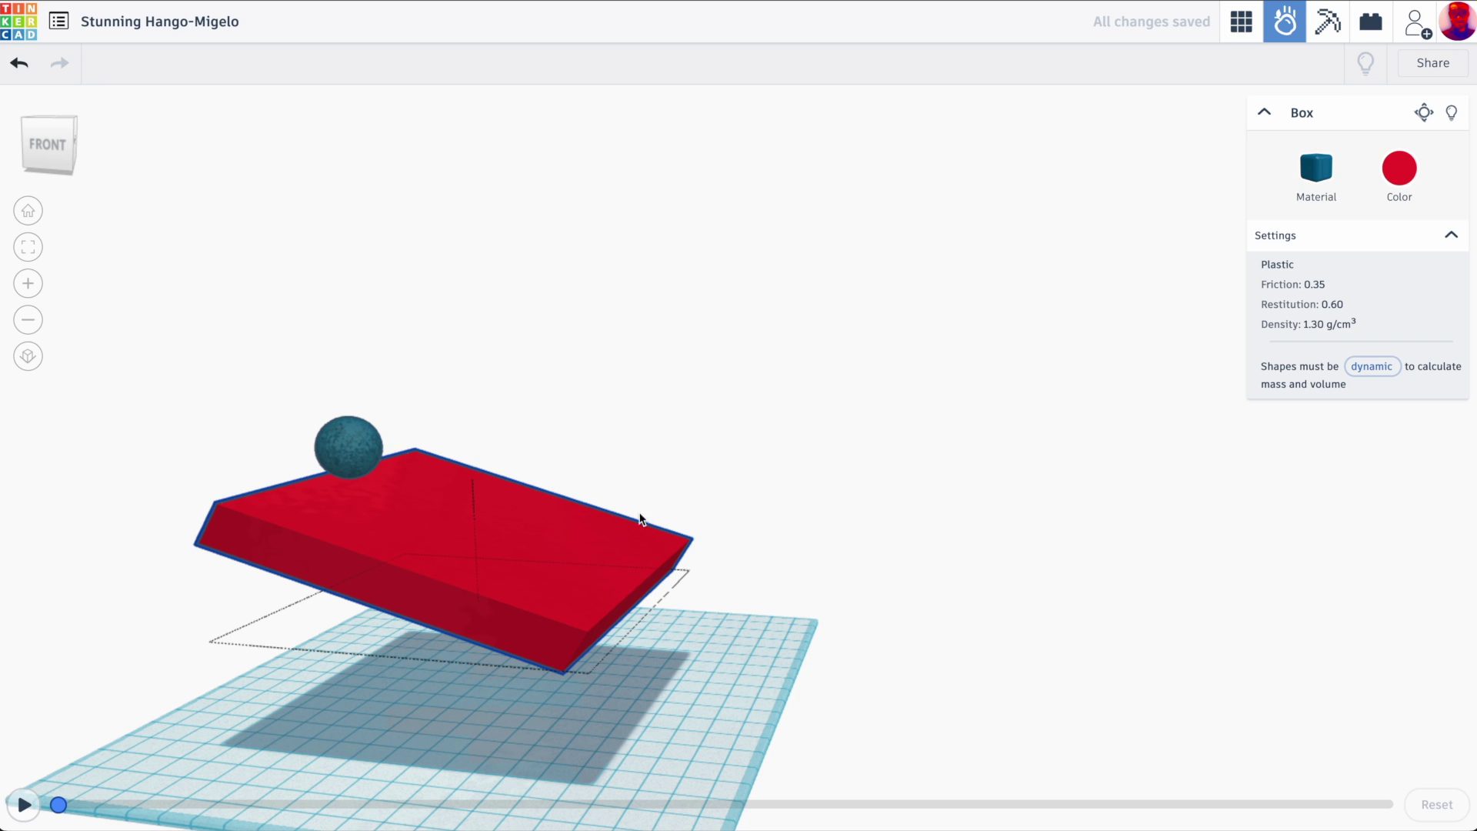
pyautogui.click(1429, 118)
pyautogui.click(871, 300)
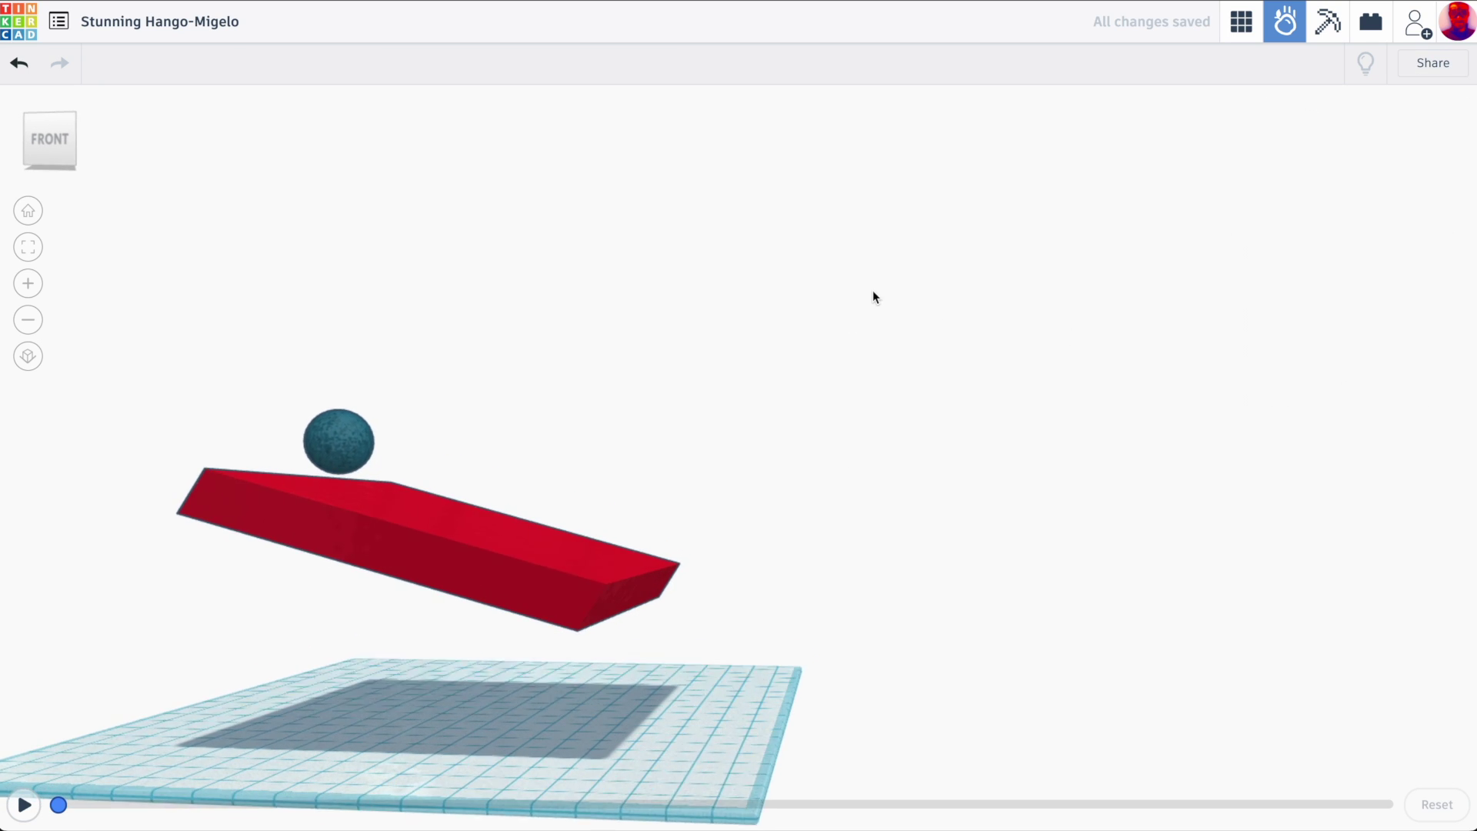
pyautogui.click(20, 804)
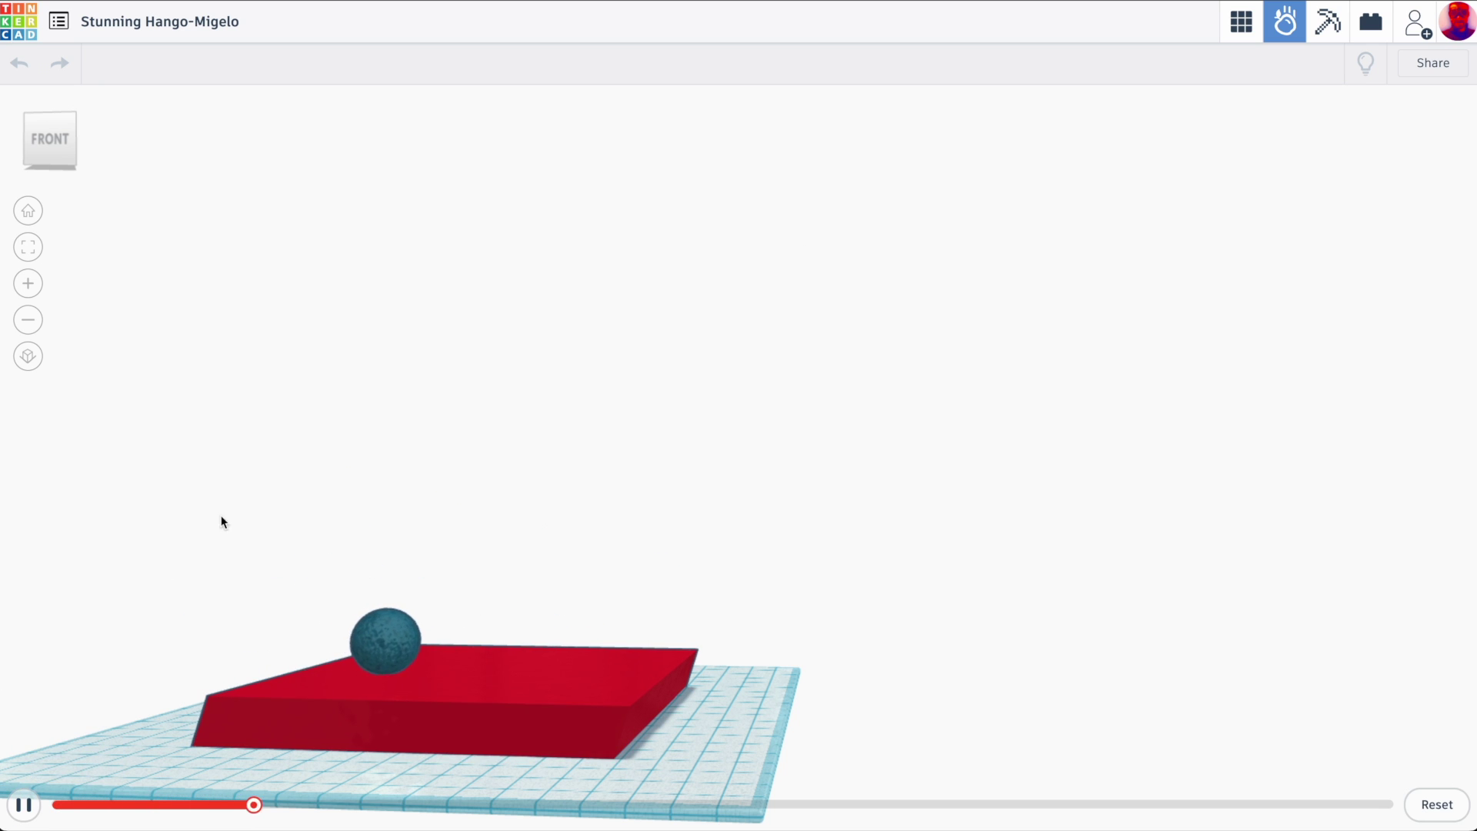
# Step: Pause the simulation and inspect the platform landed flat on the workplane
pyautogui.moveTo(269, 499); pyautogui.dragTo(4, 827, button='right')
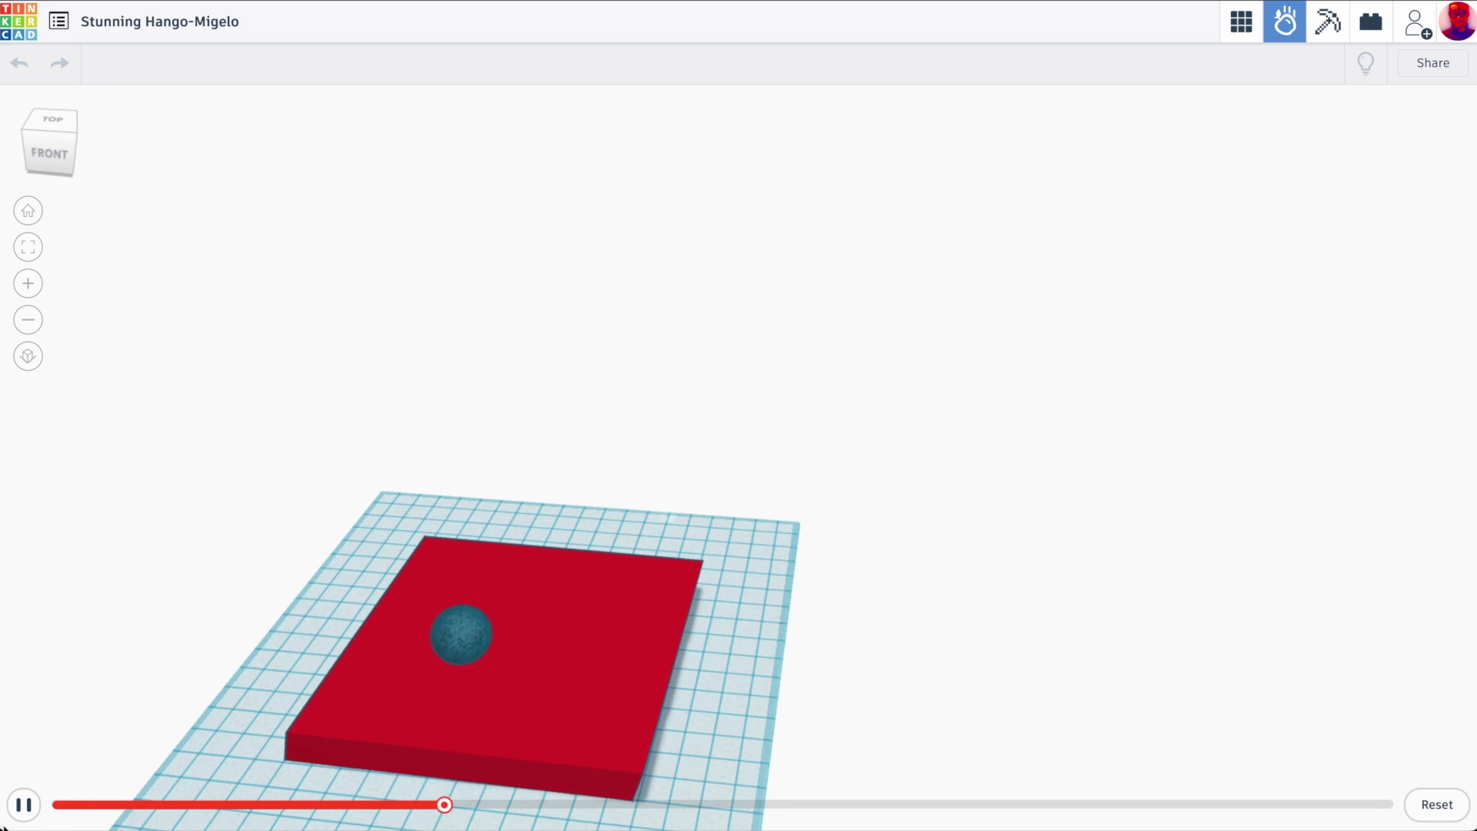
pyautogui.click(22, 806)
pyautogui.moveTo(330, 534); pyautogui.dragTo(548, 294, button='right')
pyautogui.scroll(5, 547, 446)
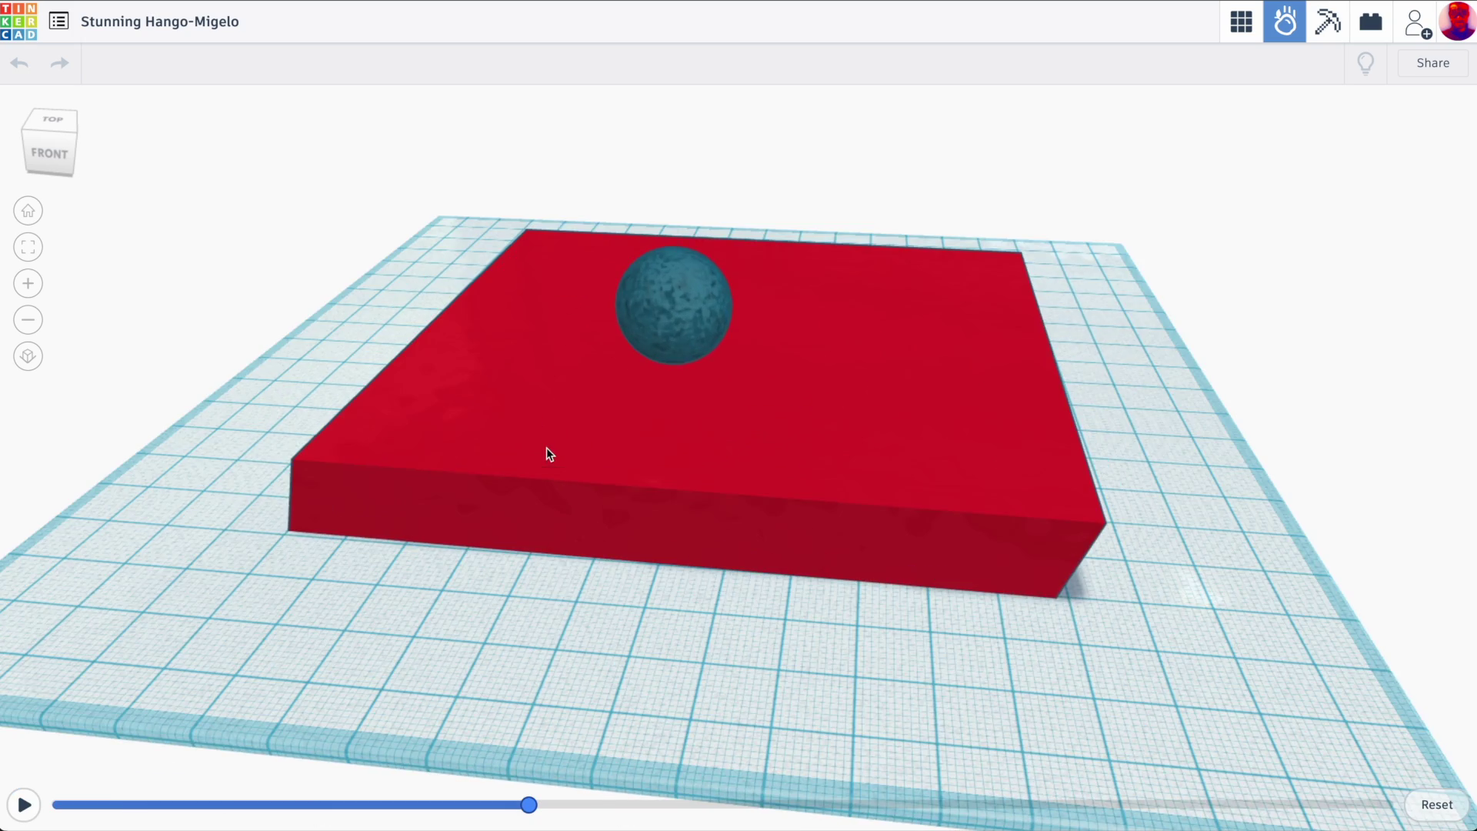
pyautogui.moveTo(547, 448); pyautogui.dragTo(521, 577, button='right')
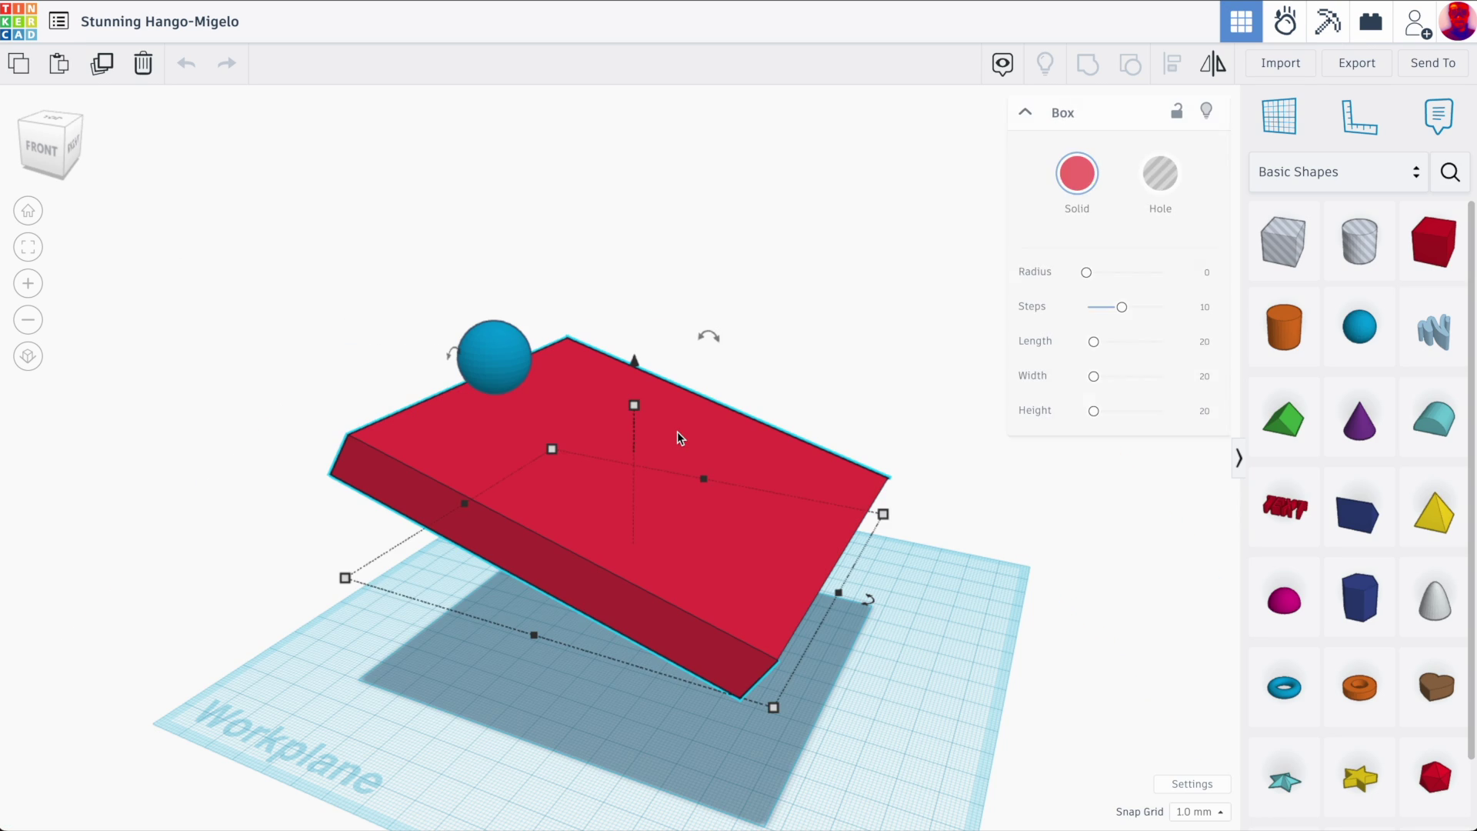
# Step: Replace the red box with a taller wedge, 109 mm long, positioned under the sphere
pyautogui.press('Delete')
pyautogui.moveTo(680, 436); pyautogui.dragTo(1162, 276, button='right')
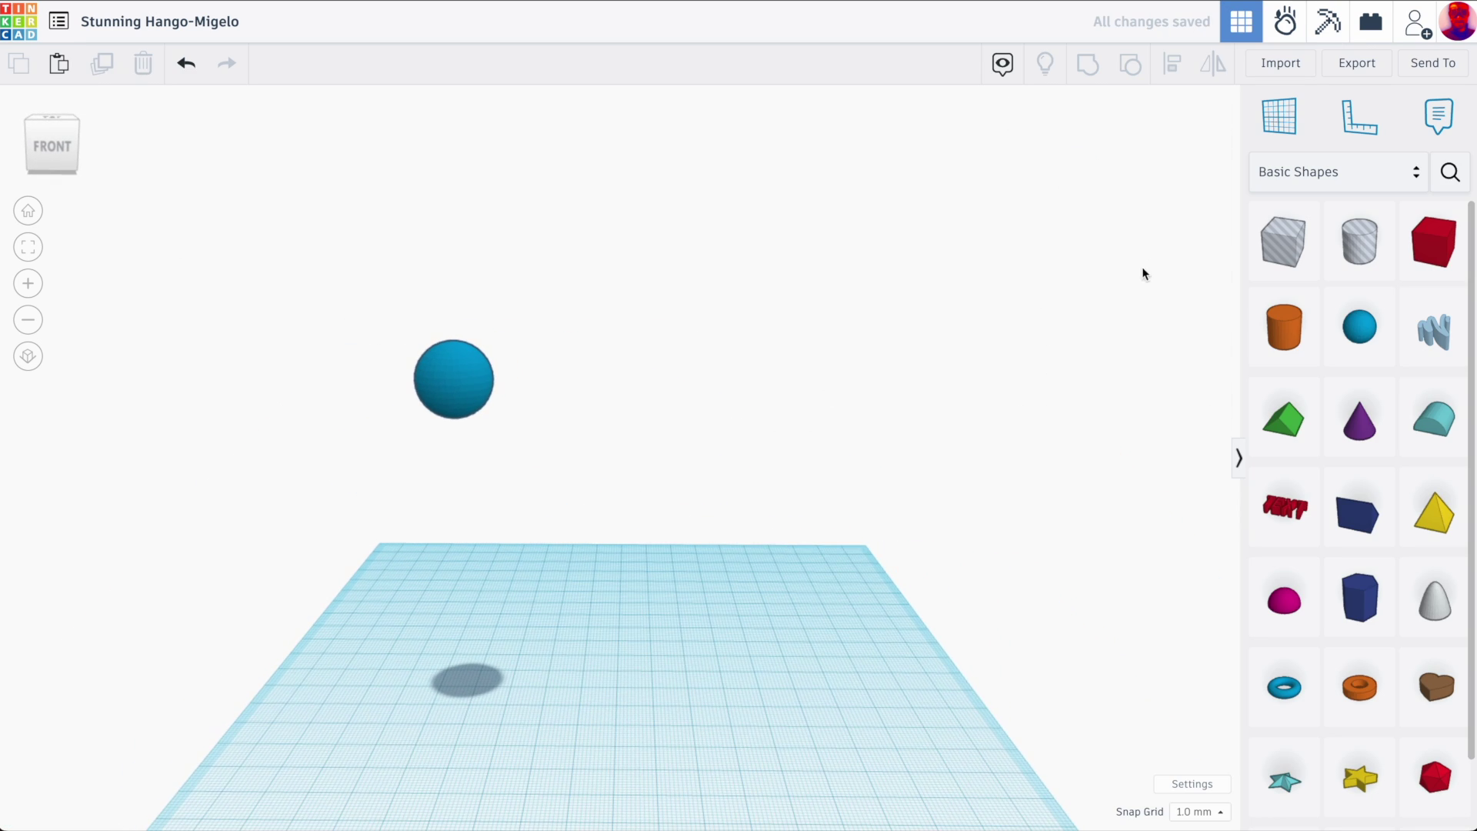
pyautogui.moveTo(1374, 531); pyautogui.dragTo(554, 666)
pyautogui.moveTo(508, 616); pyautogui.dragTo(785, 633)
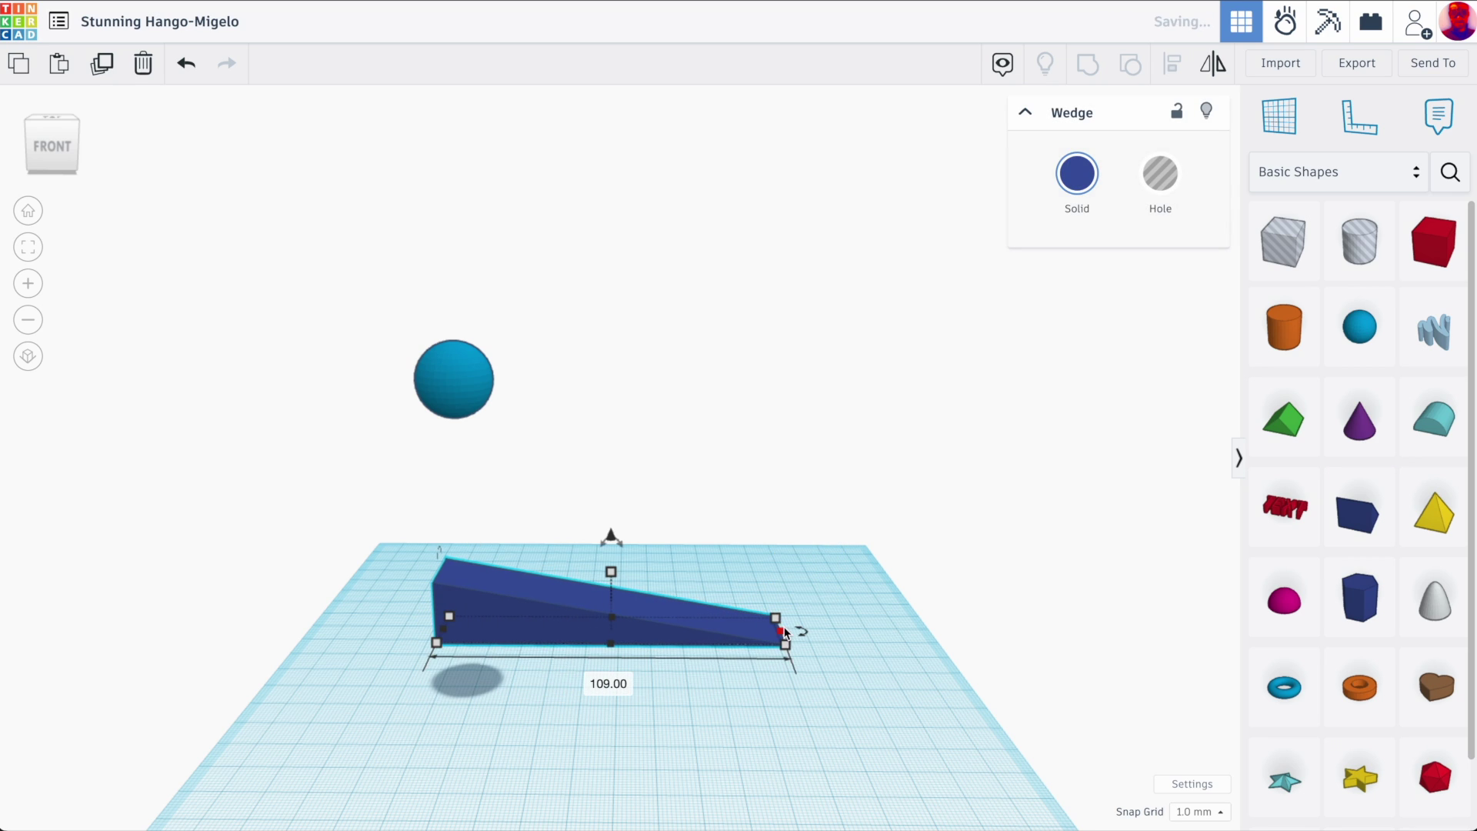
pyautogui.moveTo(606, 571); pyautogui.dragTo(607, 452)
pyautogui.moveTo(539, 512); pyautogui.dragTo(498, 493)
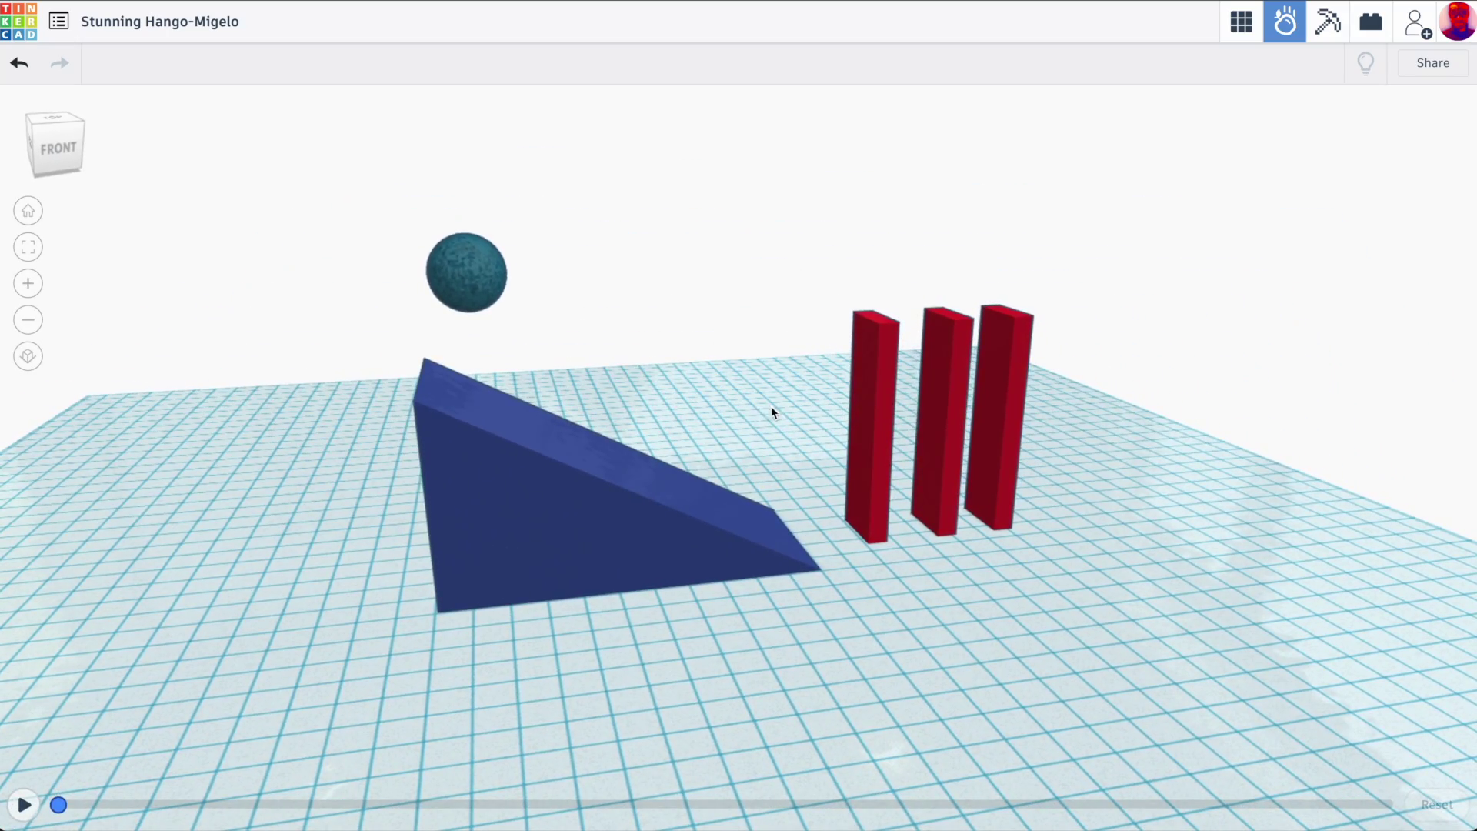
# Step: Make the wedge ramp a static object
pyautogui.click(476, 294)
pyautogui.click(584, 502)
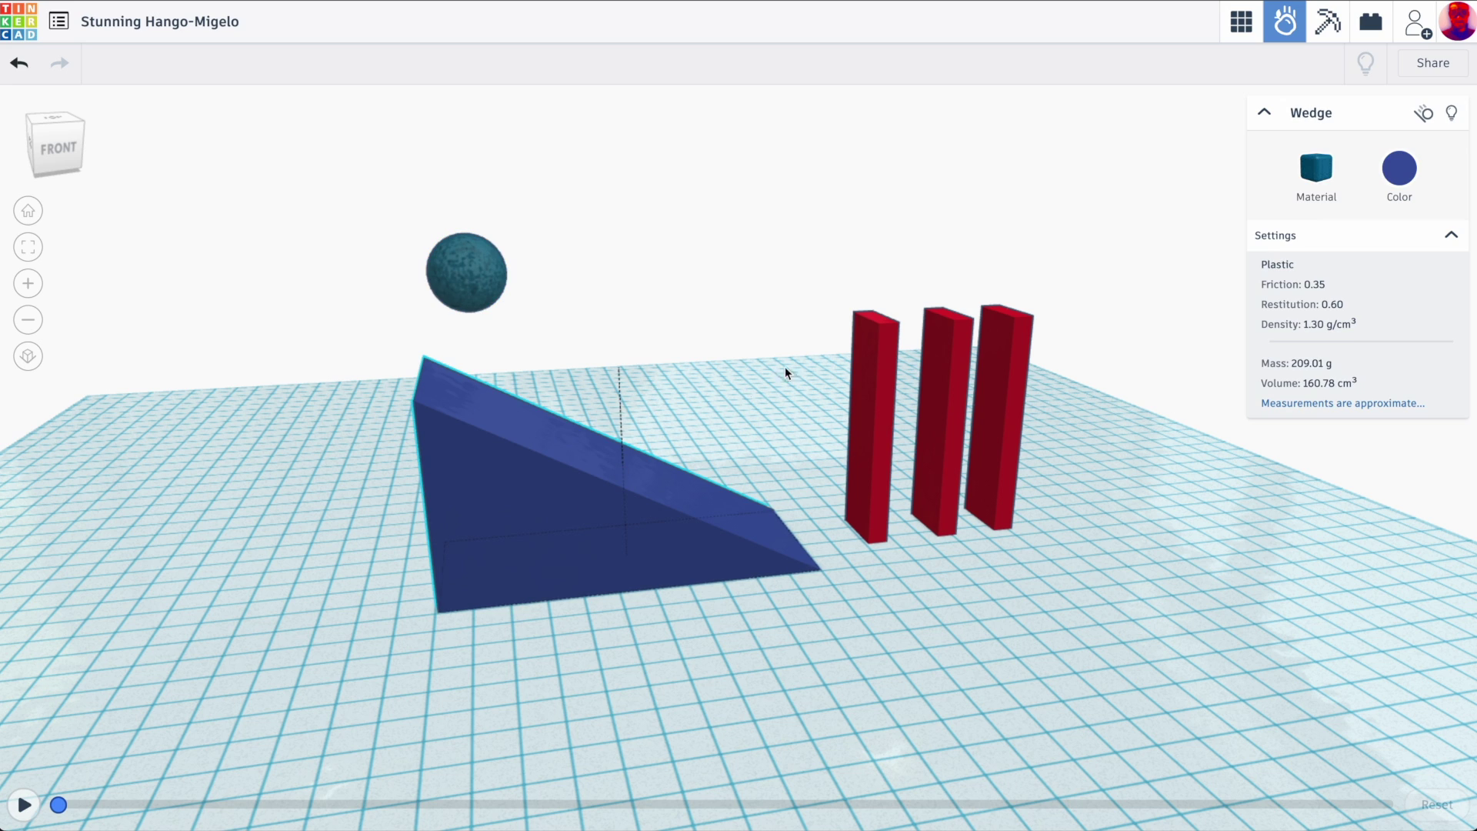
pyautogui.click(1424, 114)
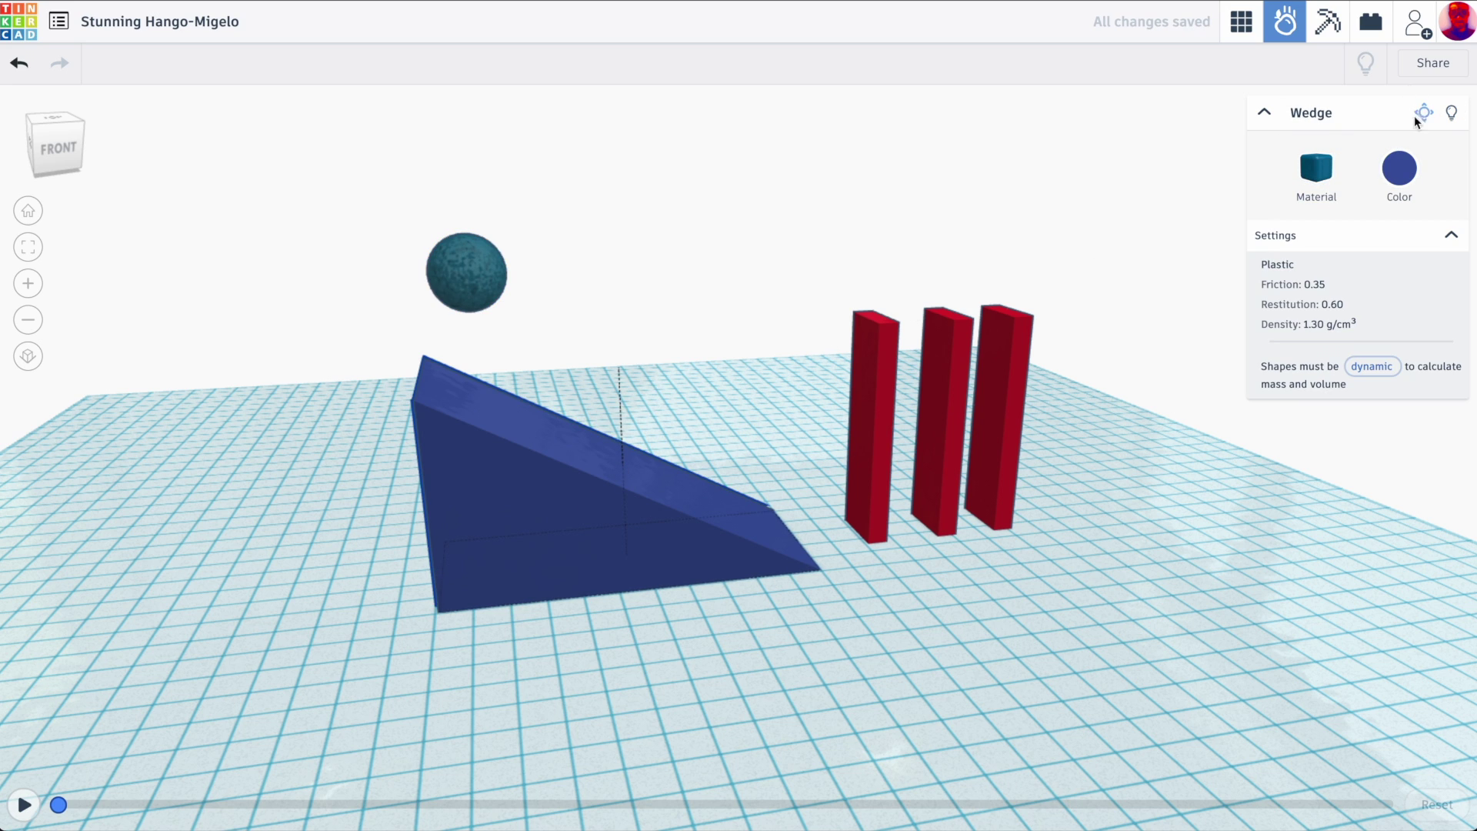
# Step: Set the ball's physical material to Steel
pyautogui.click(469, 281)
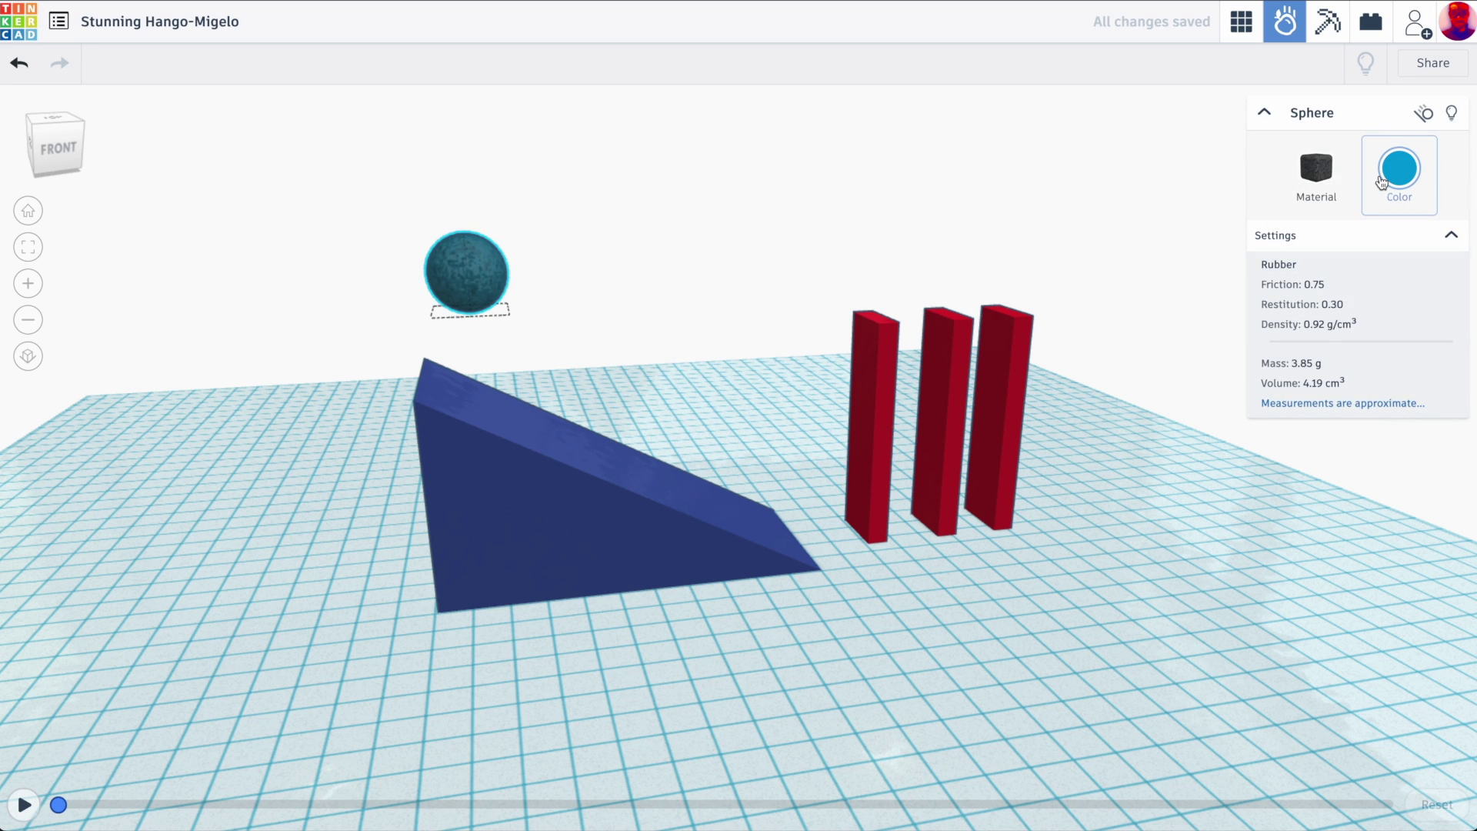
pyautogui.click(1316, 169)
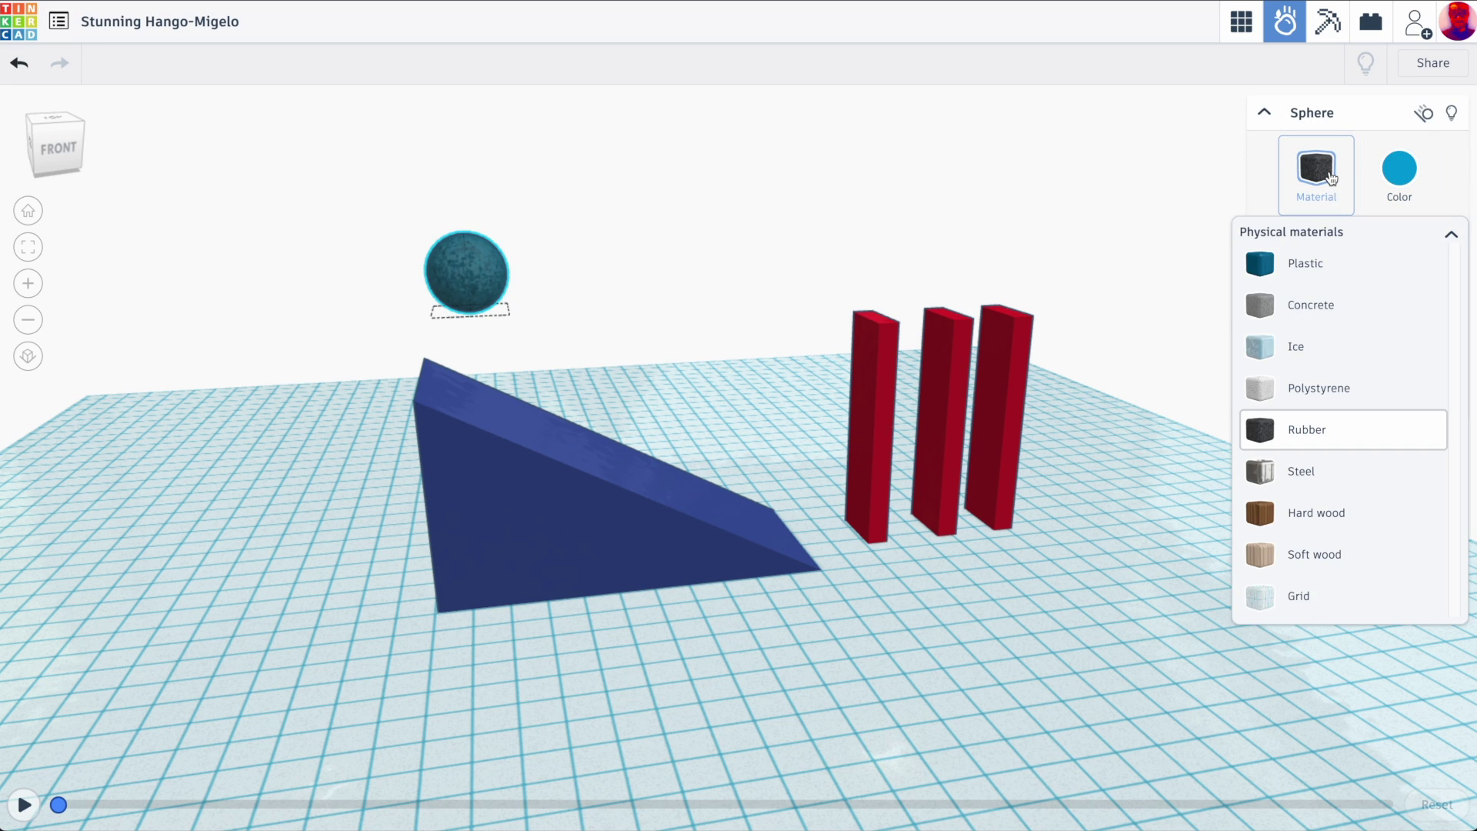
pyautogui.click(1331, 473)
# Step: Set all three red dominoes to Polystyrene (density 0.08 g/cm³)
pyautogui.click(859, 418)
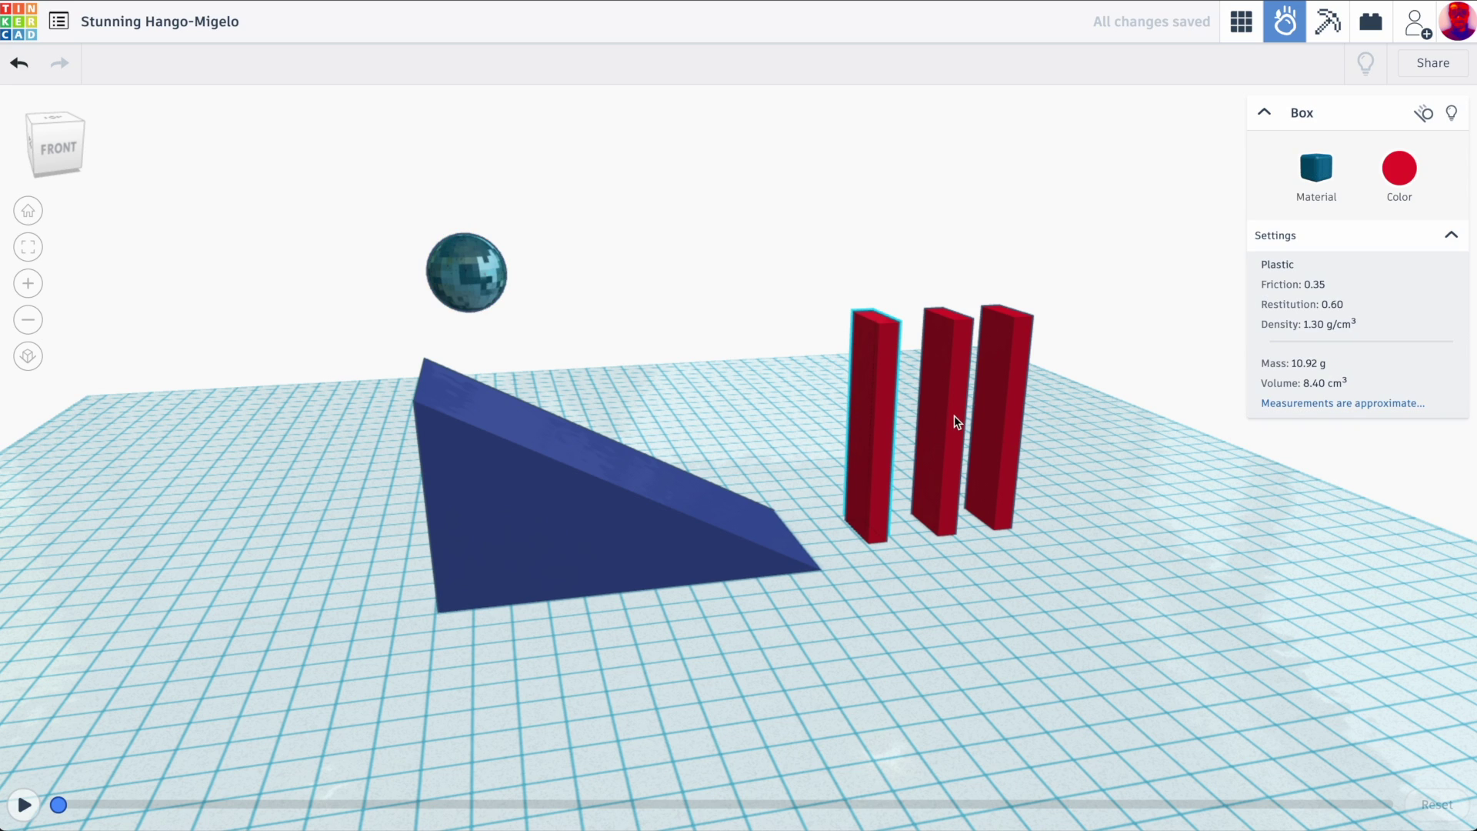
pyautogui.keyDown('shift'); pyautogui.click(955, 415); pyautogui.keyUp('shift')
pyautogui.keyDown('shift'); pyautogui.click(1001, 406); pyautogui.keyUp('shift')
pyautogui.click(1317, 173)
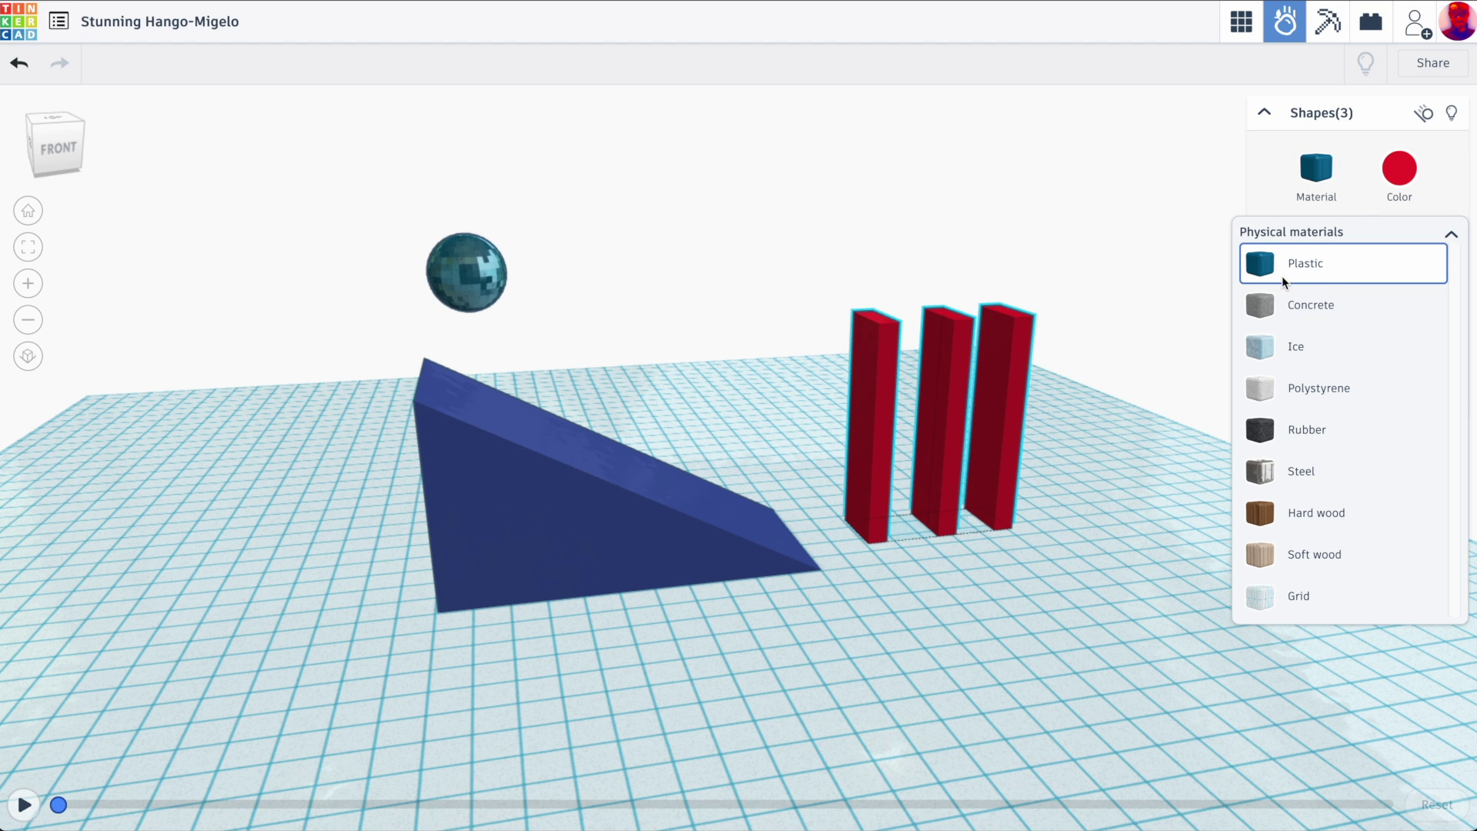
pyautogui.click(1265, 389)
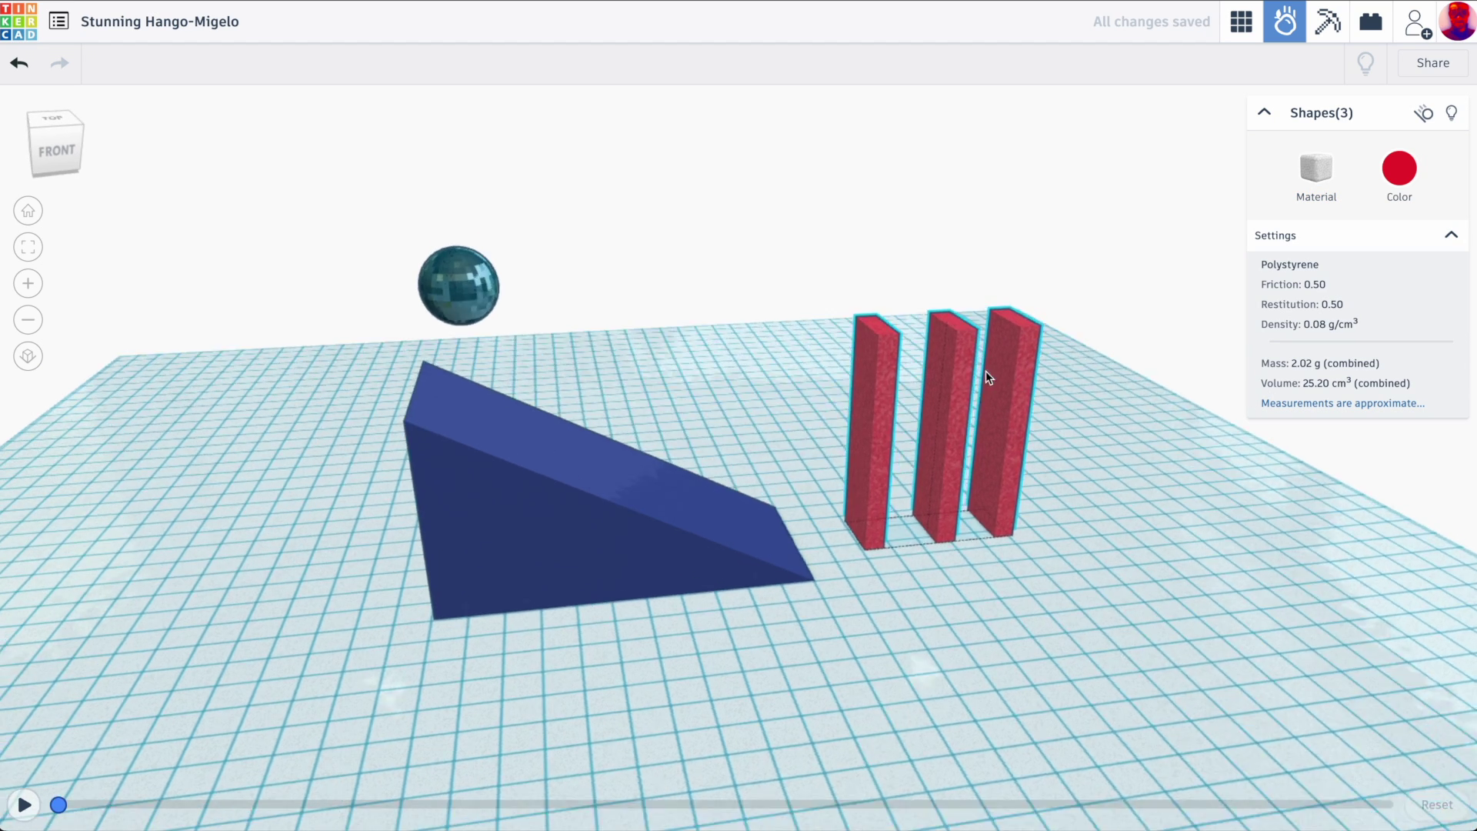
pyautogui.moveTo(968, 371); pyautogui.dragTo(884, 228, button='right')
pyautogui.click(943, 299)
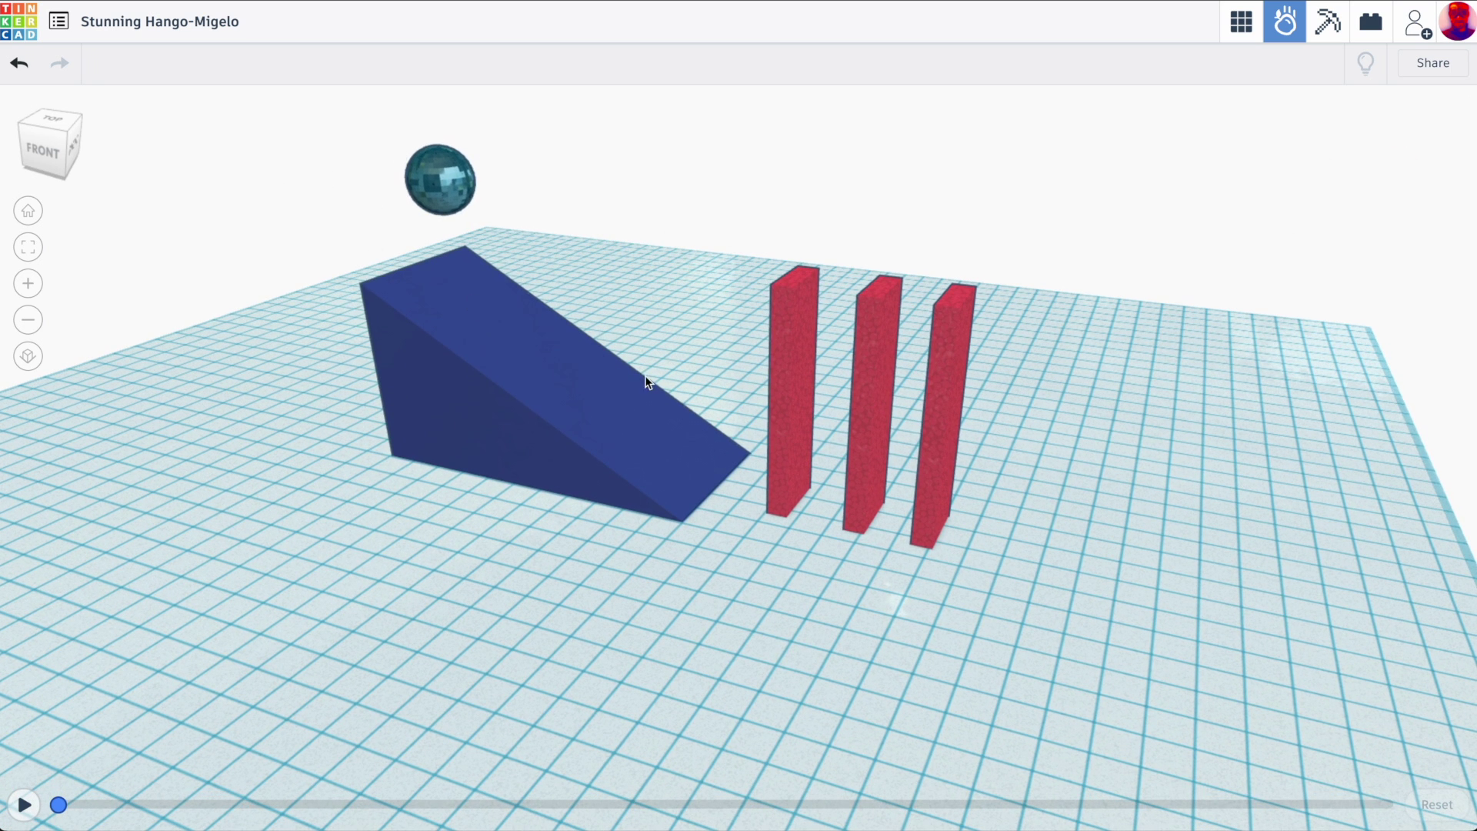
pyautogui.moveTo(1163, 540); pyautogui.dragTo(1021, 477, button='right')
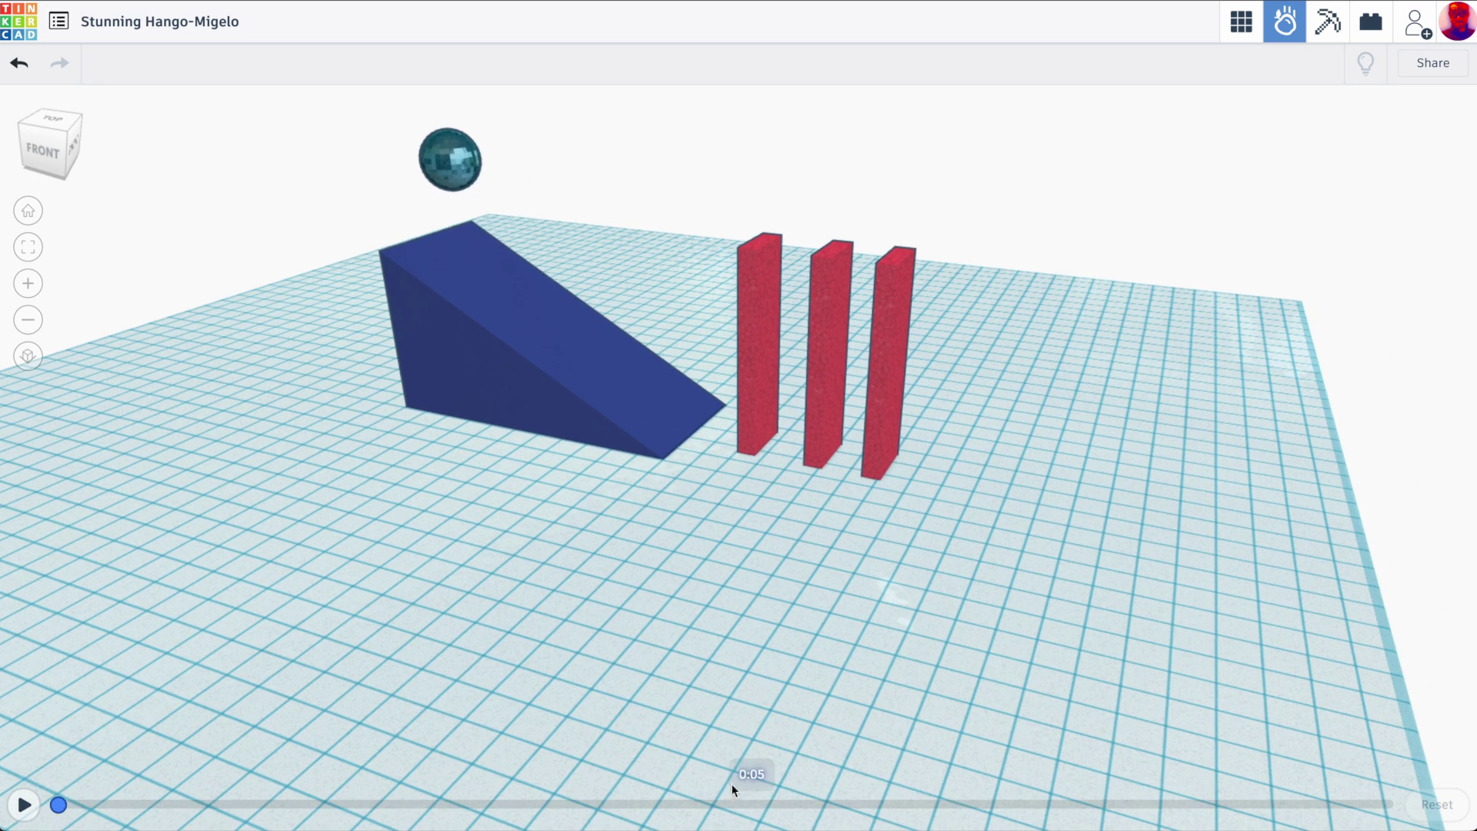
# Step: Reset the simulation and set the three dominoes' material to Steel
pyautogui.click(24, 804)
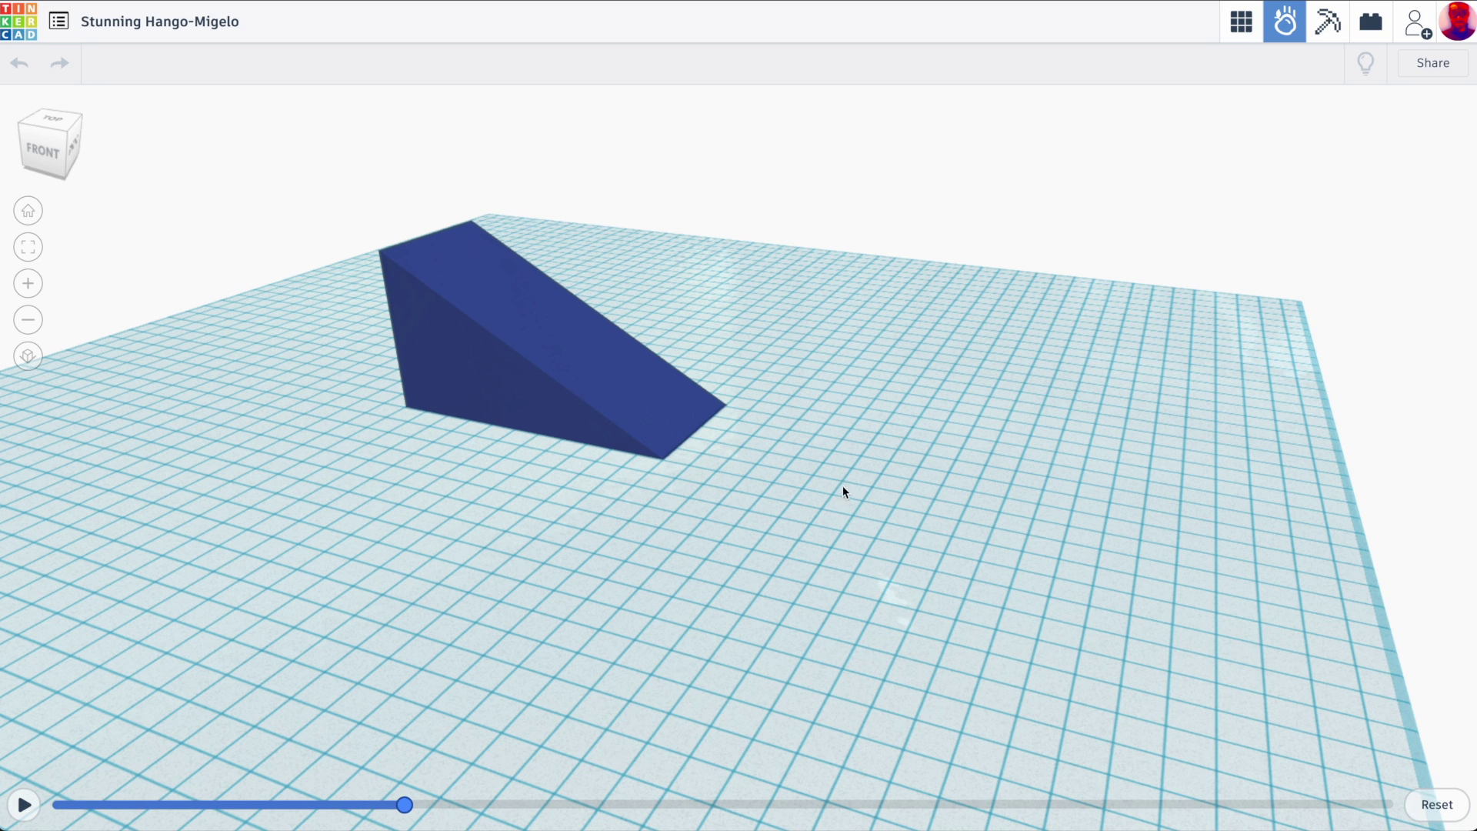
pyautogui.click(1436, 804)
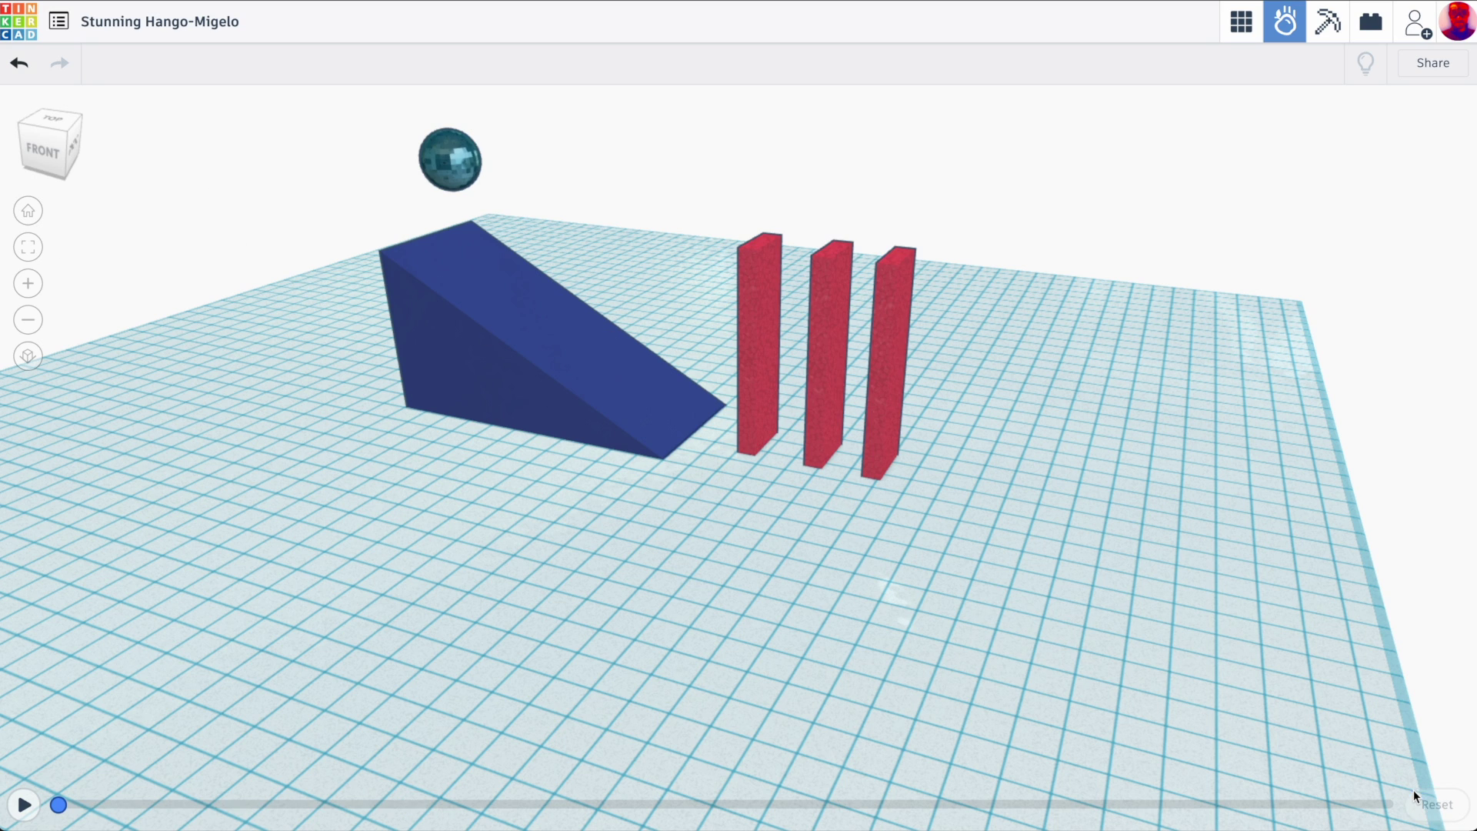
pyautogui.click(874, 327)
pyautogui.keyDown('shift'); pyautogui.click(831, 331); pyautogui.keyUp('shift')
pyautogui.keyDown('shift'); pyautogui.click(759, 325); pyautogui.keyUp('shift')
pyautogui.click(1317, 194)
pyautogui.click(1293, 469)
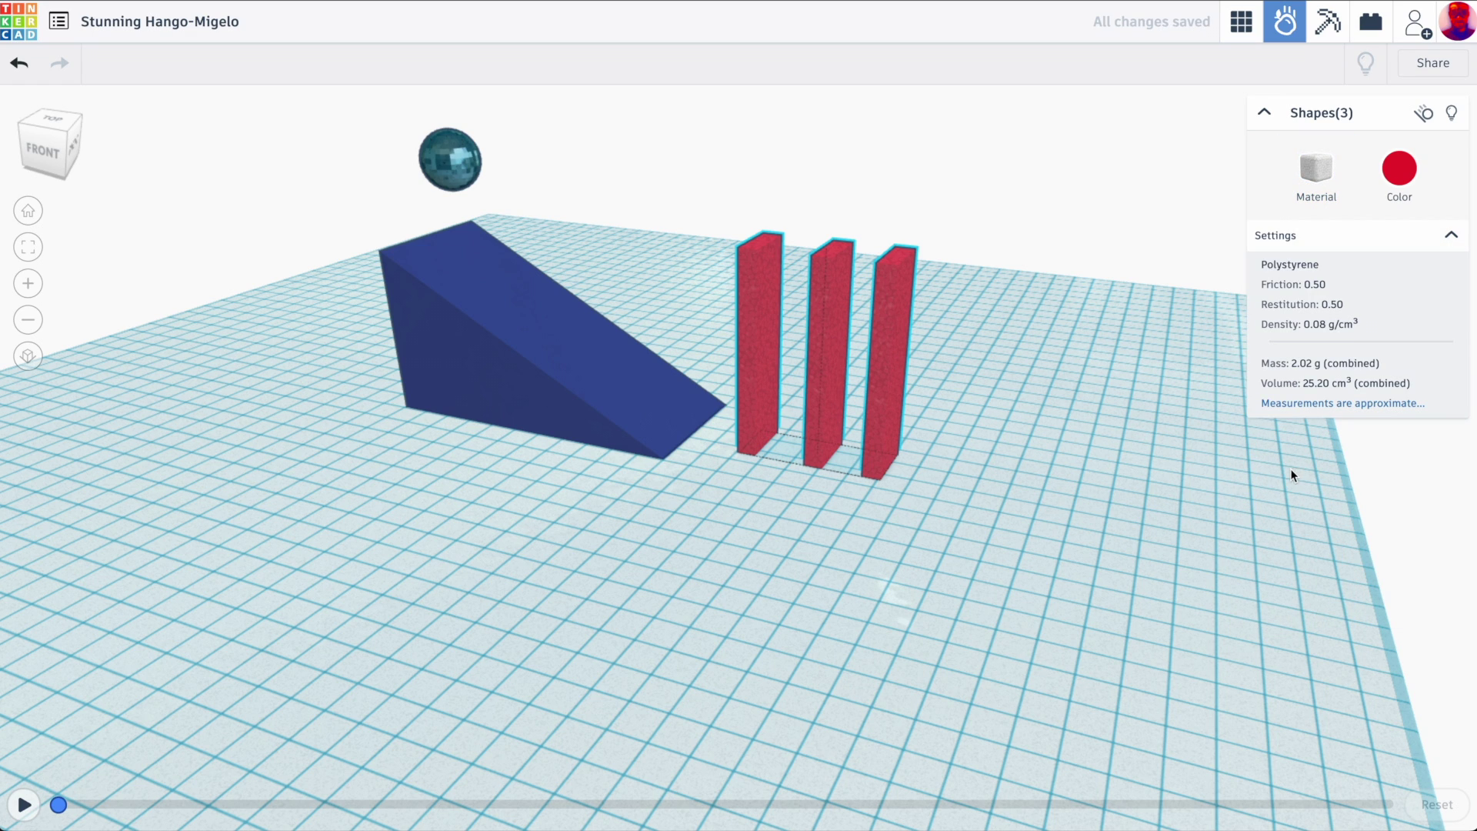
# Step: Make the ball Soft wood and start the simulation again
pyautogui.click(451, 165)
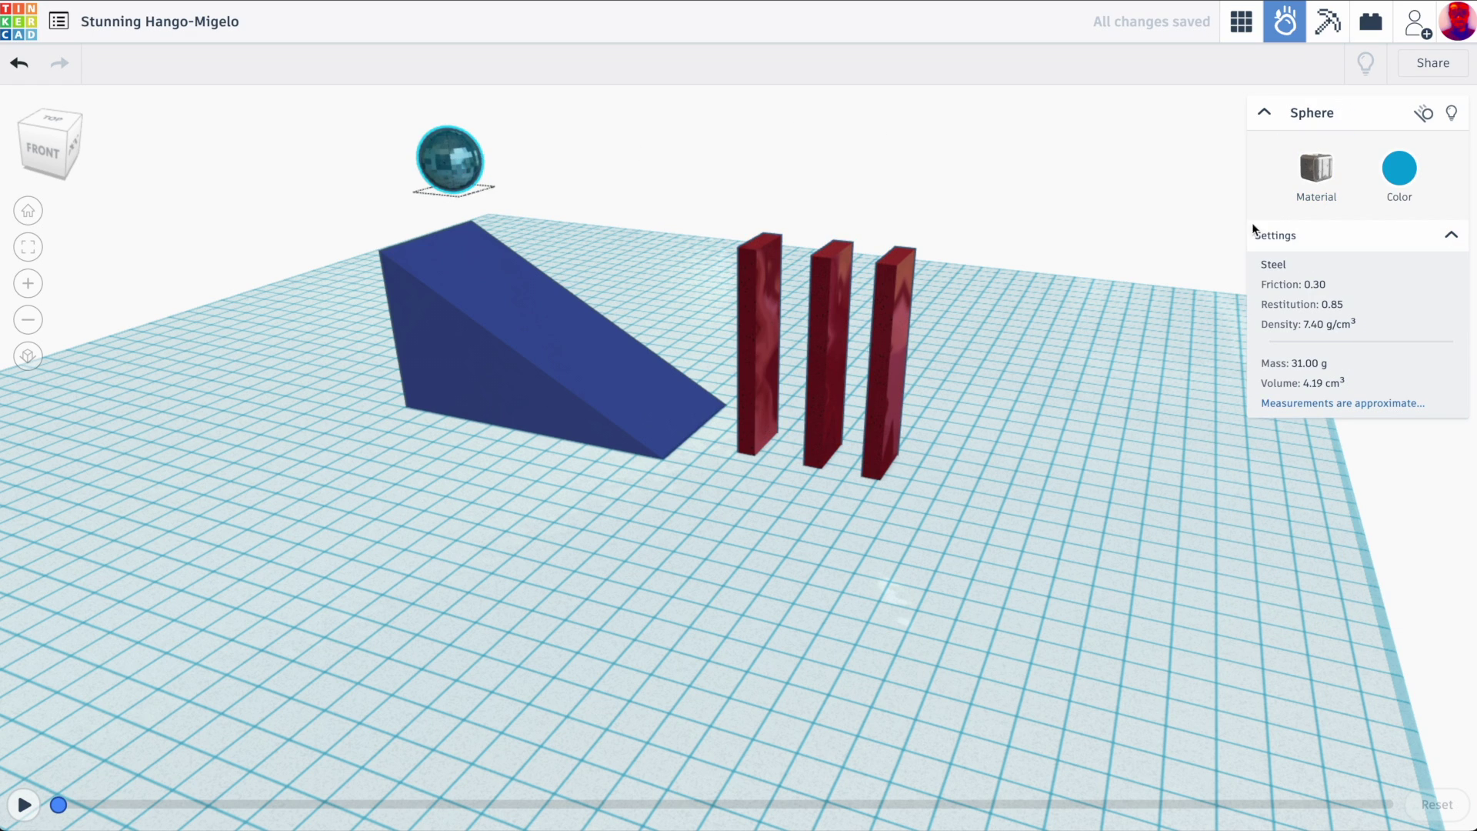
pyautogui.click(1285, 210)
pyautogui.click(1304, 538)
pyautogui.click(1052, 409)
pyautogui.click(23, 805)
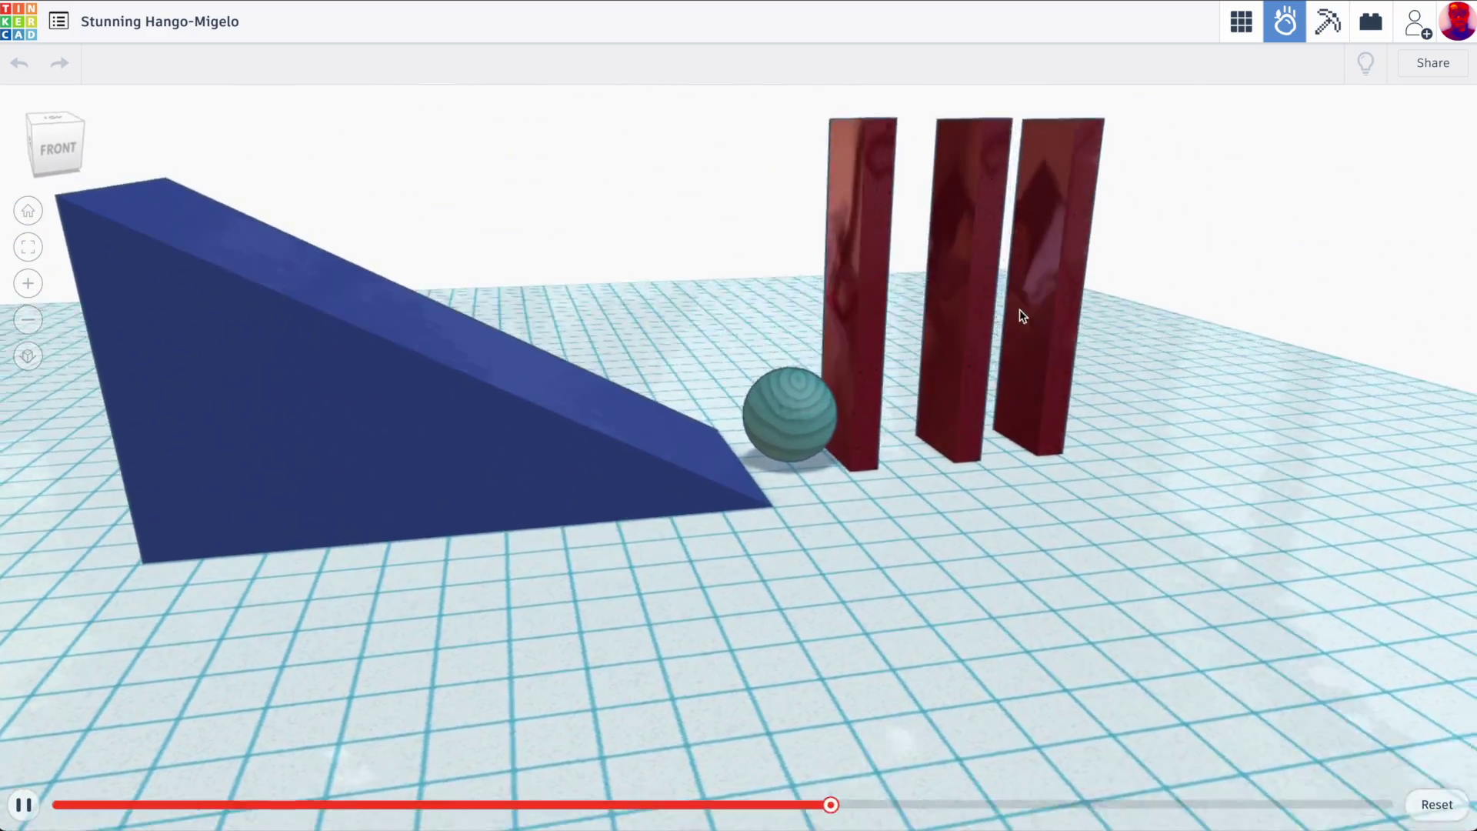
pyautogui.moveTo(1021, 318); pyautogui.dragTo(1094, 451, button='right')
pyautogui.scroll(3, 897, 182)
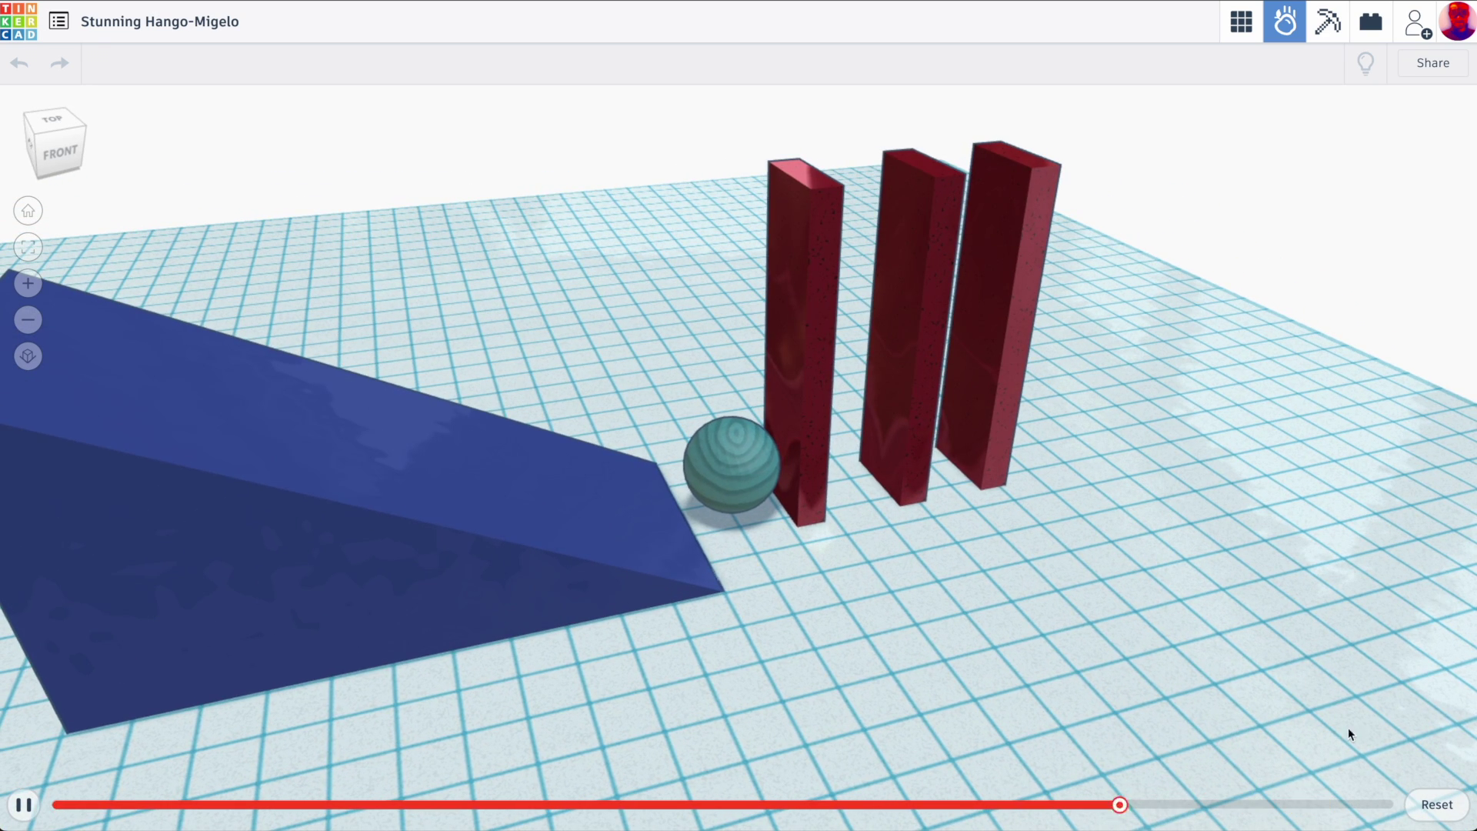
pyautogui.moveTo(986, 668); pyautogui.dragTo(1023, 468, button='right')
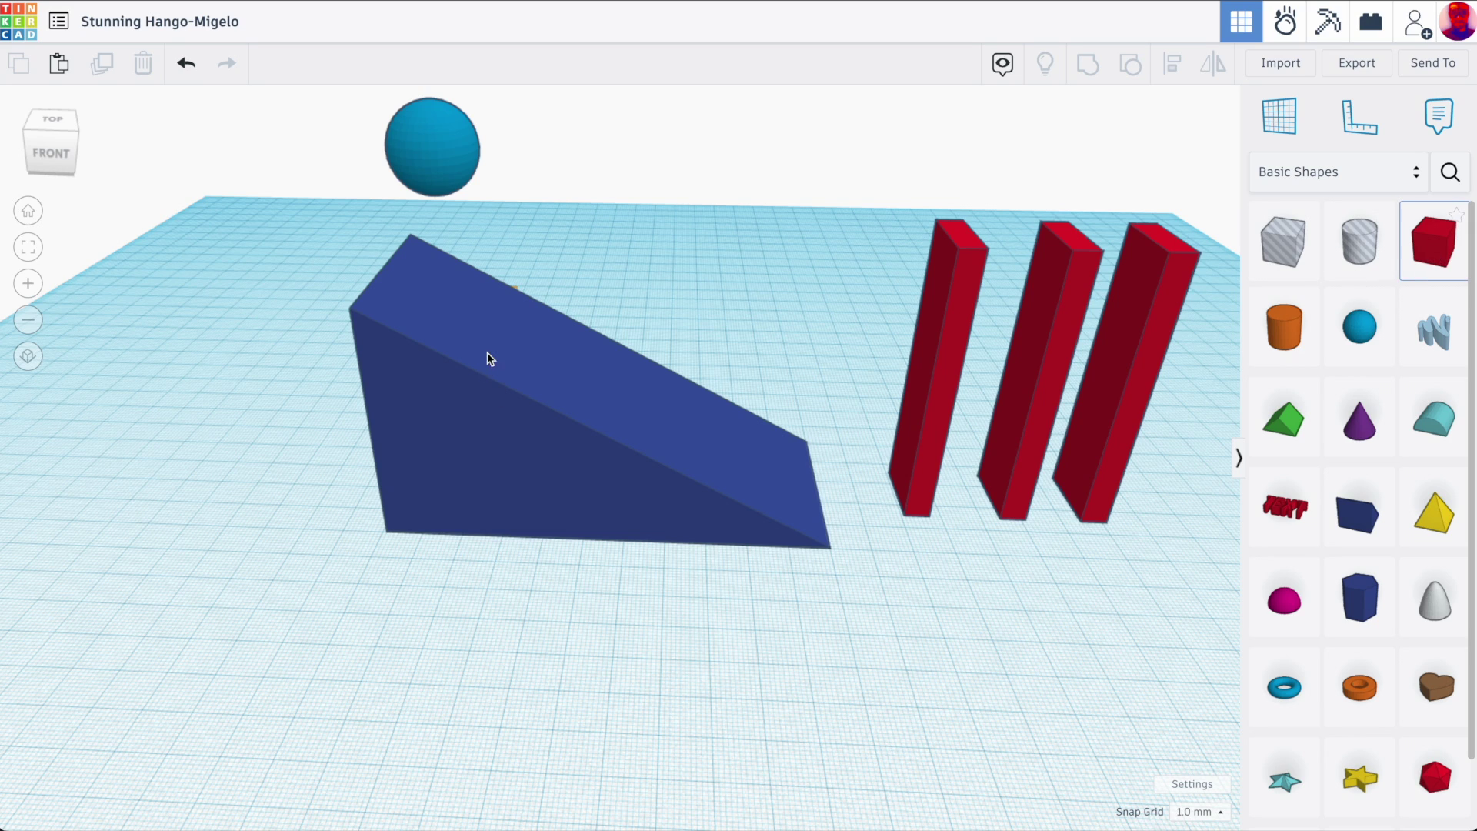
# Step: Add a red box resized to 159x55 at the ramp's high end and rest the sphere on top
pyautogui.click(372, 519)
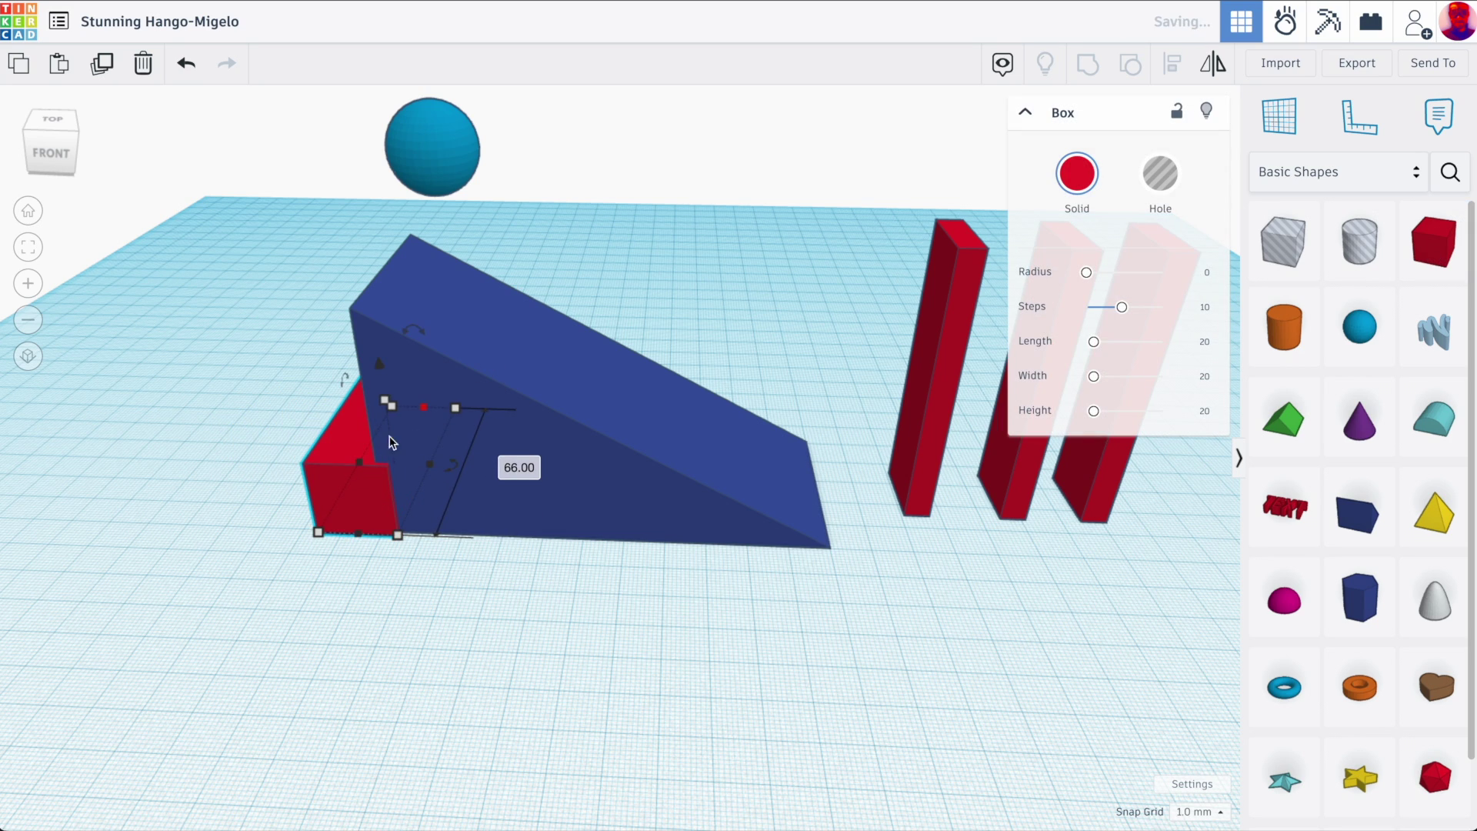
pyautogui.moveTo(392, 414); pyautogui.dragTo(372, 210)
pyautogui.moveTo(429, 151); pyautogui.dragTo(333, 169)
pyautogui.moveTo(333, 169); pyautogui.dragTo(729, 151, button='right')
pyautogui.moveTo(711, 247); pyautogui.dragTo(643, 320)
pyautogui.moveTo(676, 215); pyautogui.dragTo(657, 327)
pyautogui.moveTo(895, 361); pyautogui.dragTo(564, 323, button='right')
pyautogui.moveTo(729, 256); pyautogui.dragTo(518, 267, button='right')
pyautogui.scroll(3, 613, 303)
pyautogui.click(518, 267)
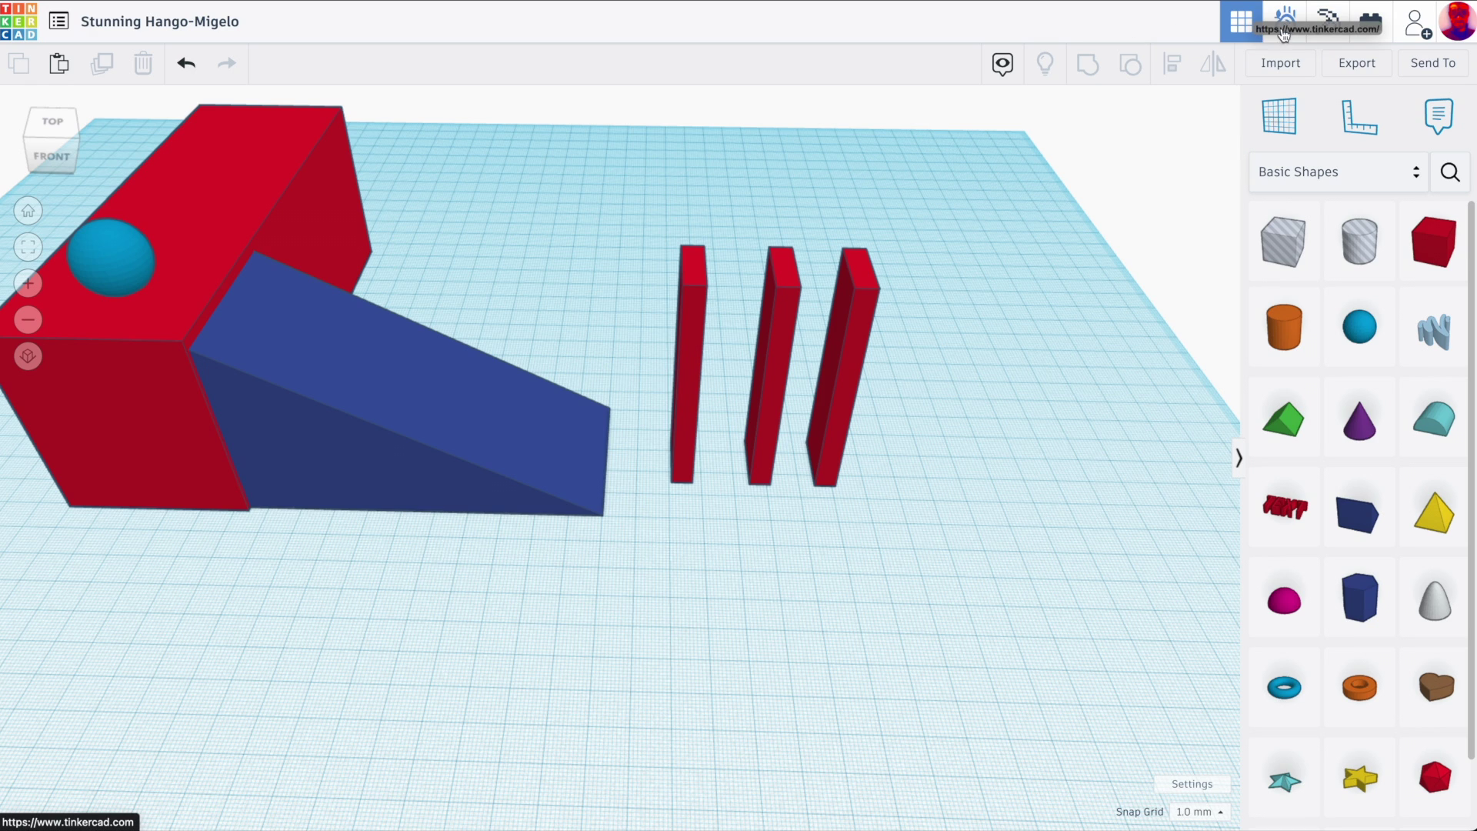
# Step: In Sim Lab, set the three dominoes' material to Soft wood
pyautogui.click(1287, 32)
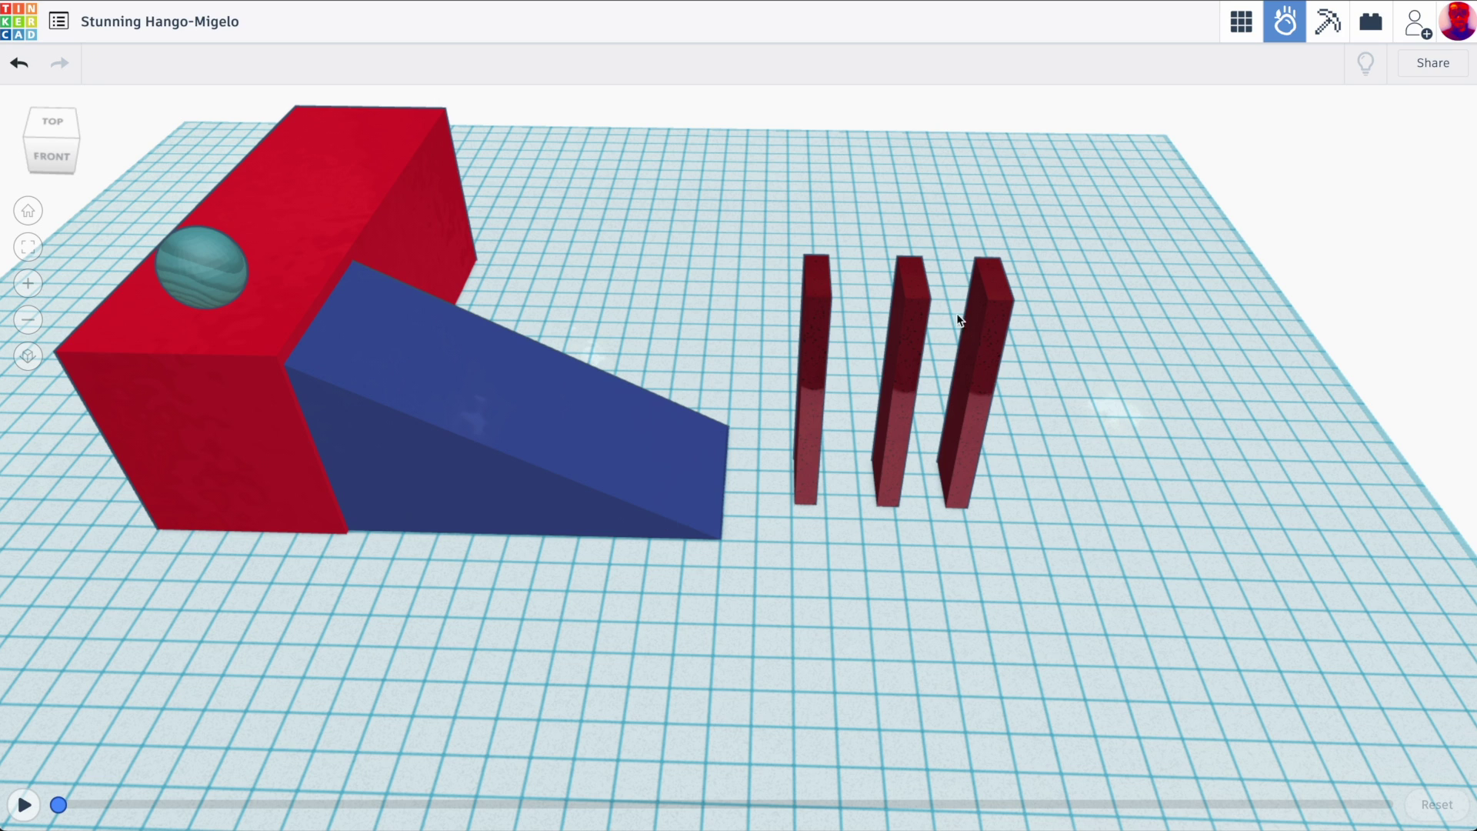
pyautogui.moveTo(1051, 440); pyautogui.dragTo(1053, 442)
pyautogui.click(1322, 167)
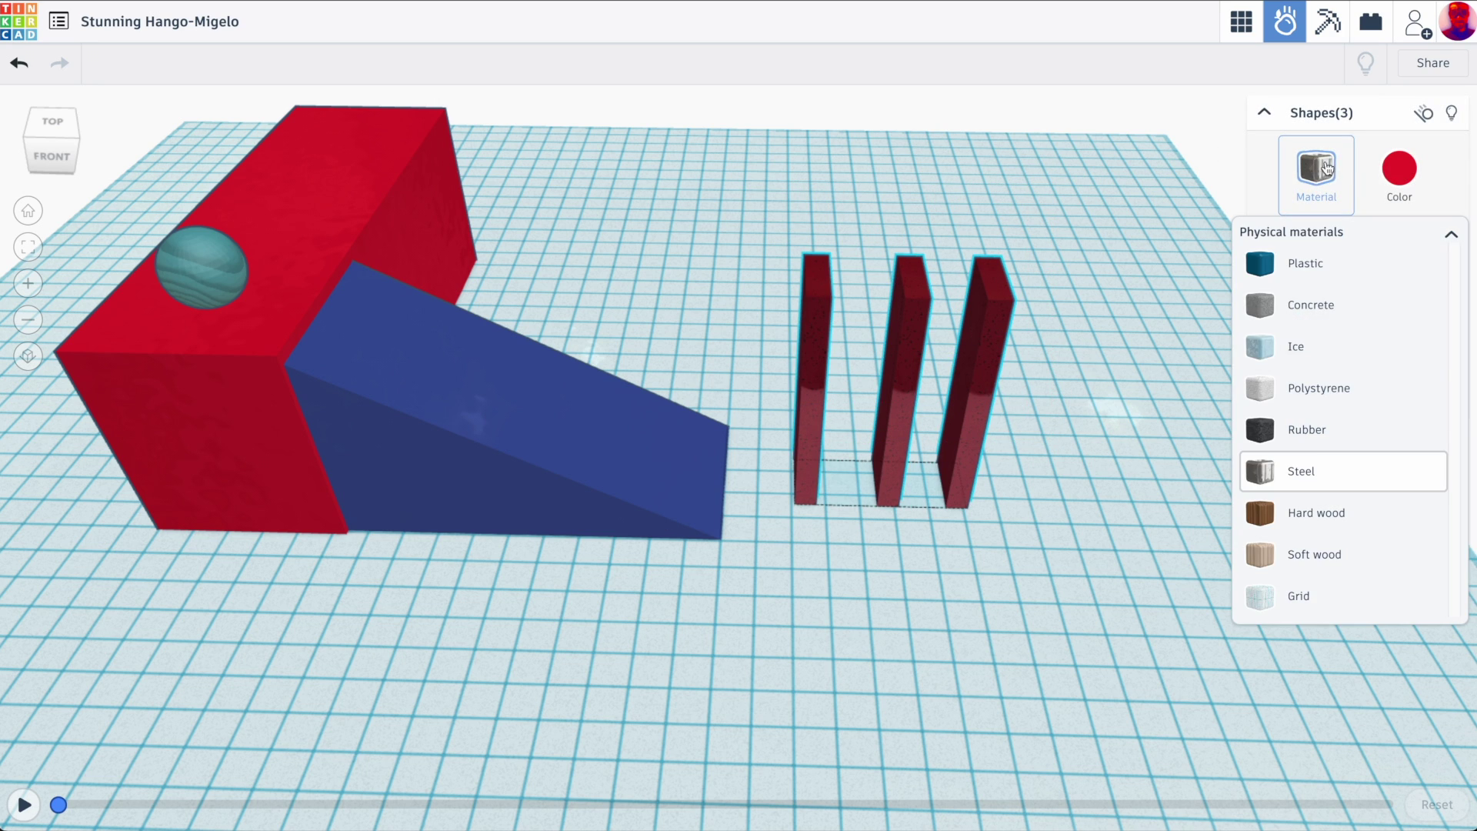
pyautogui.click(1290, 545)
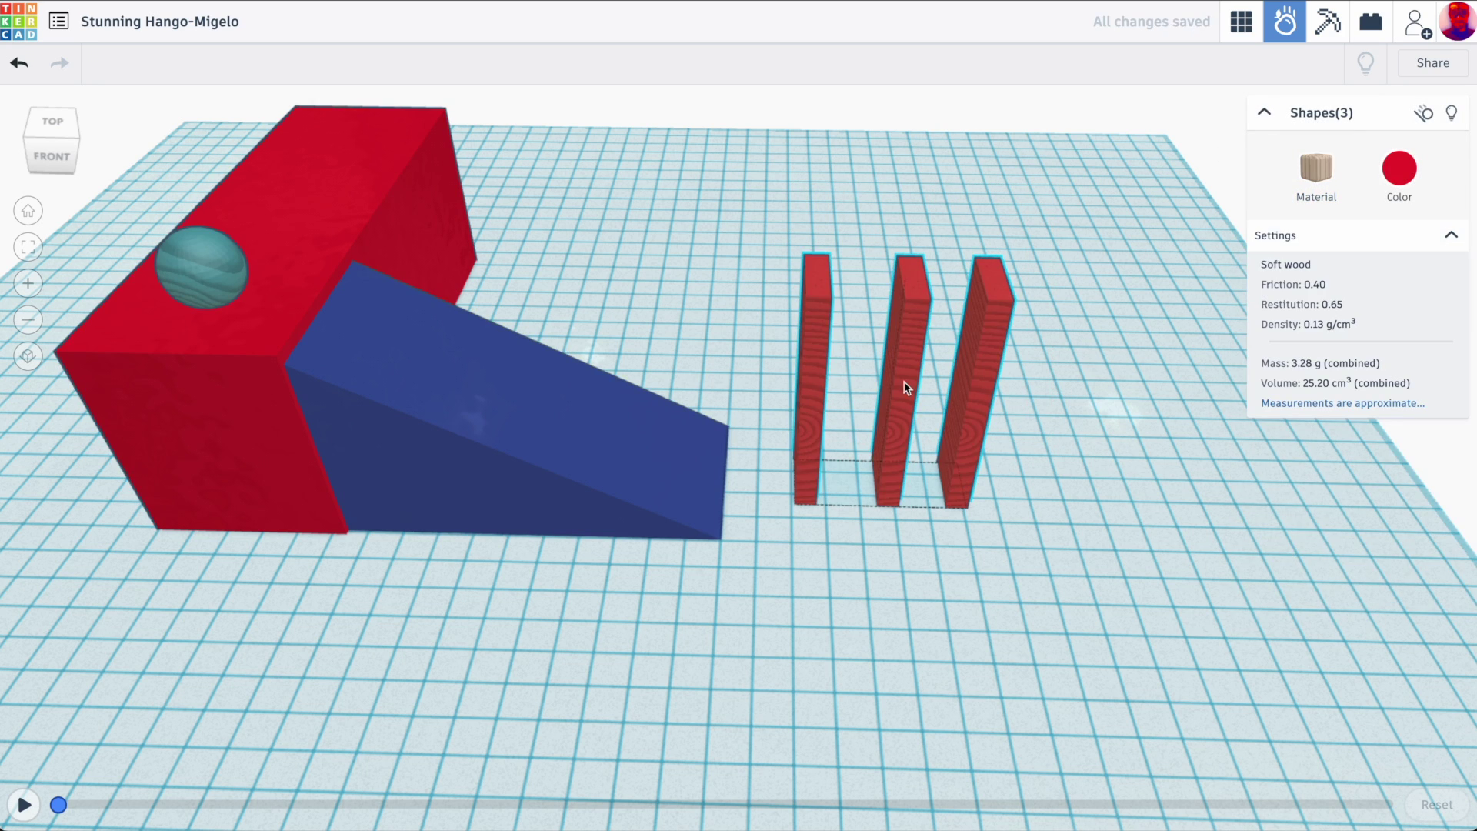
# Step: Set the ball's material to Hard wood (density 0.68 g/cm³)
pyautogui.click(174, 262)
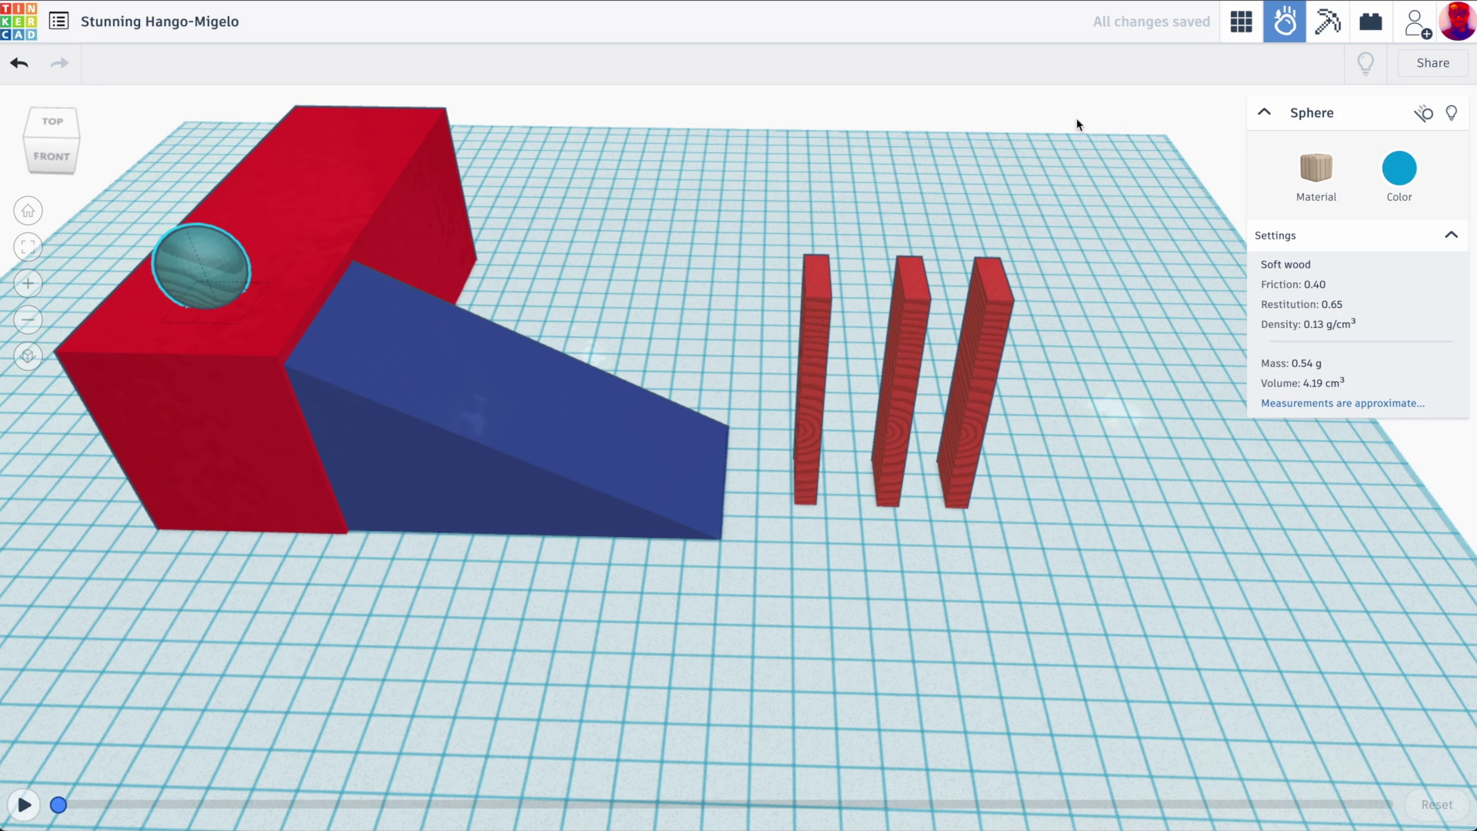
pyautogui.click(1327, 183)
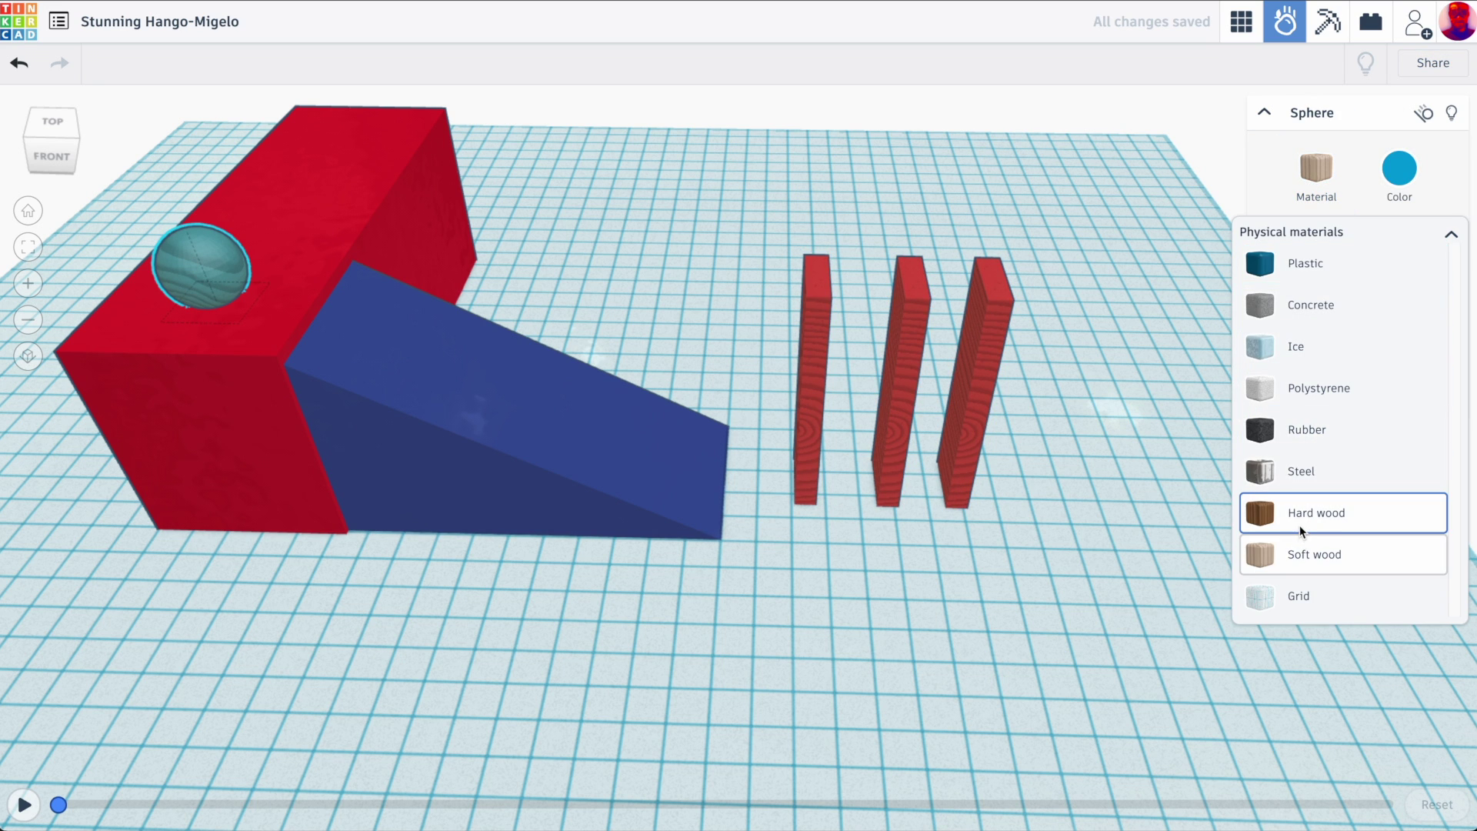
pyautogui.press('Escape')
pyautogui.moveTo(899, 594); pyautogui.dragTo(874, 581, button='right')
# Step: Play the simulation and orbit around the scene to watch the first run
pyautogui.click(874, 580)
pyautogui.click(16, 806)
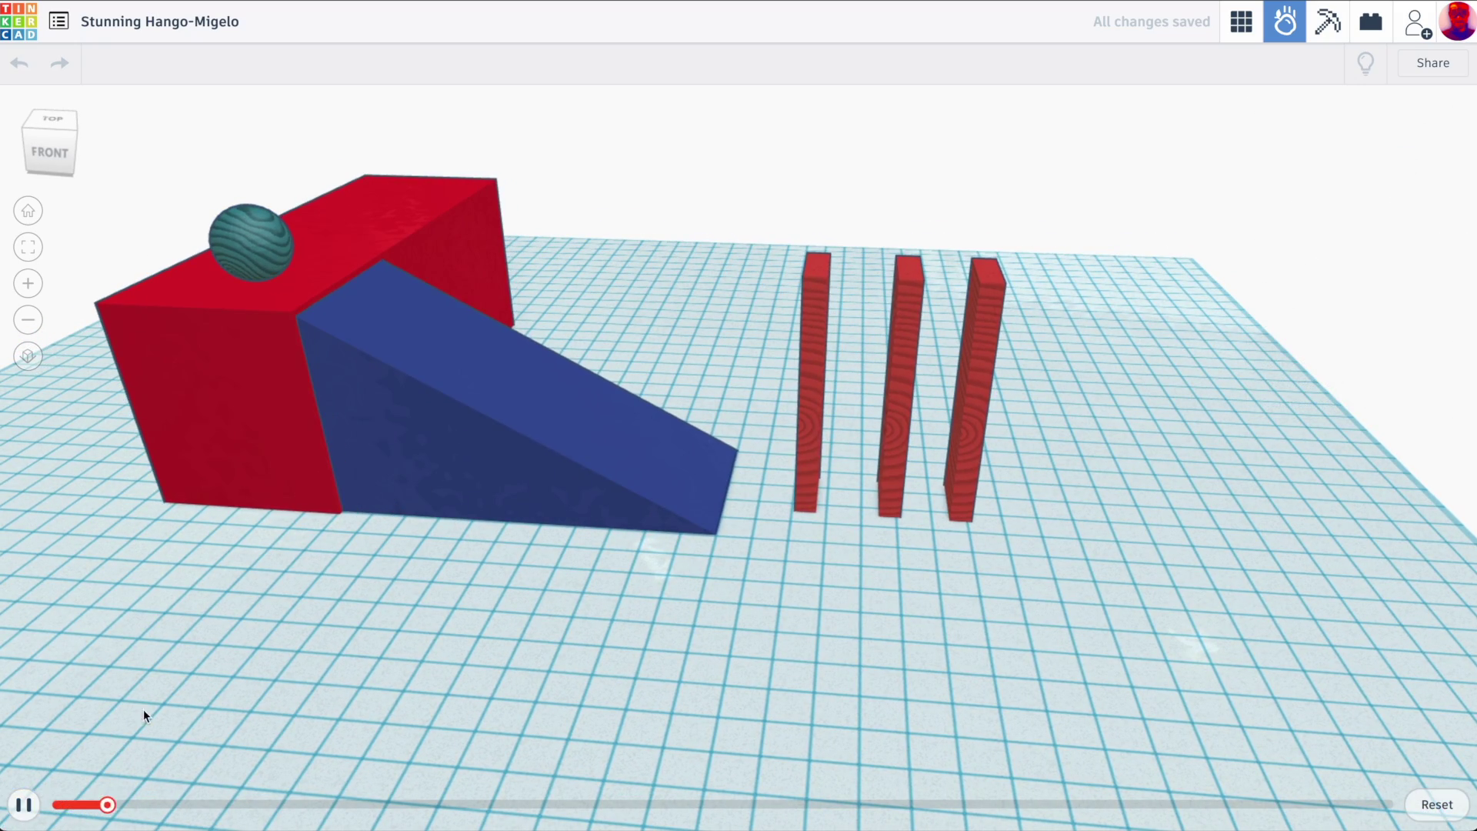
pyautogui.moveTo(486, 468); pyautogui.dragTo(754, 458, button='right')
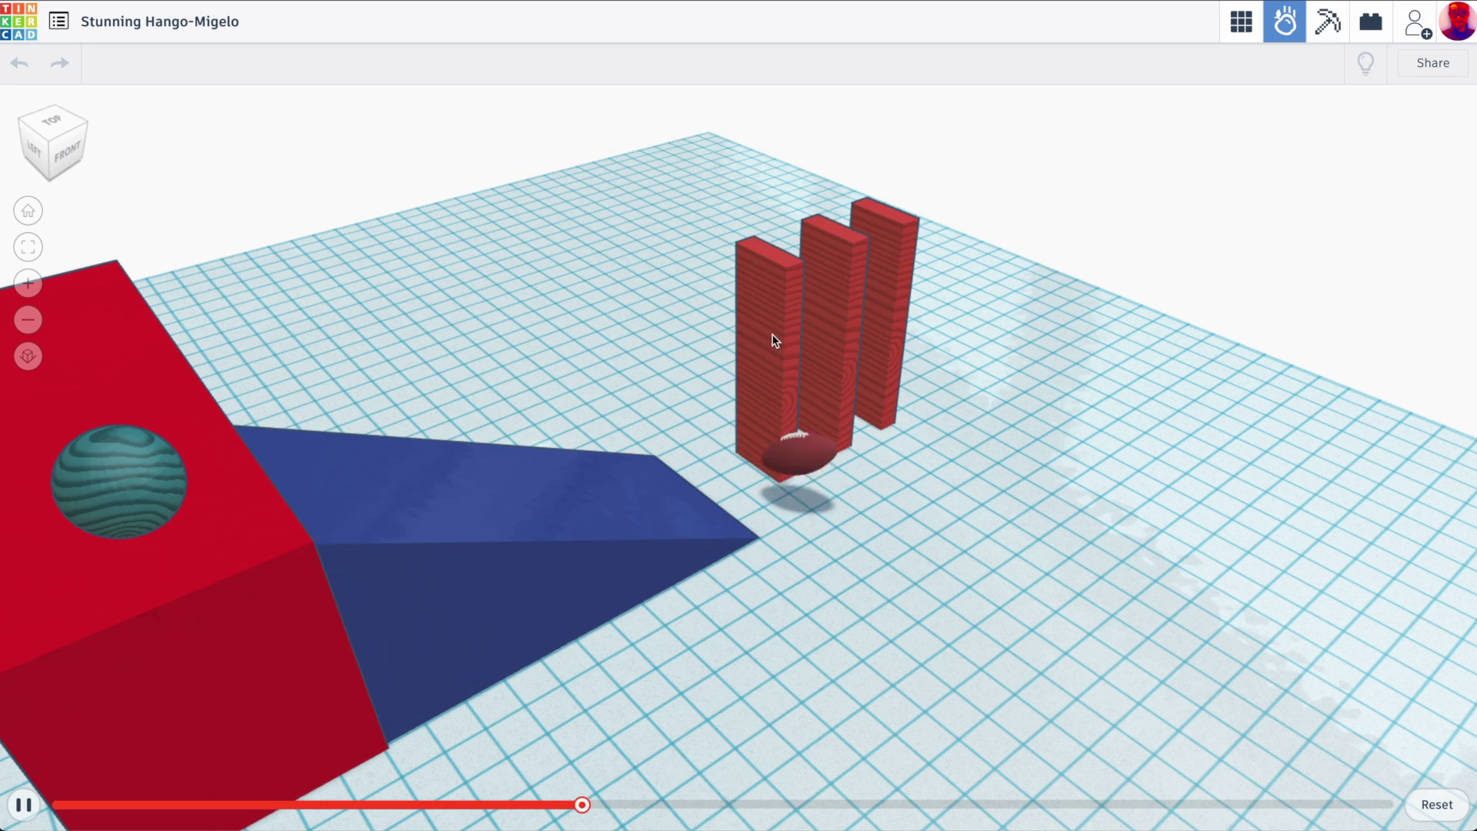
pyautogui.moveTo(772, 334); pyautogui.dragTo(916, 323, button='right')
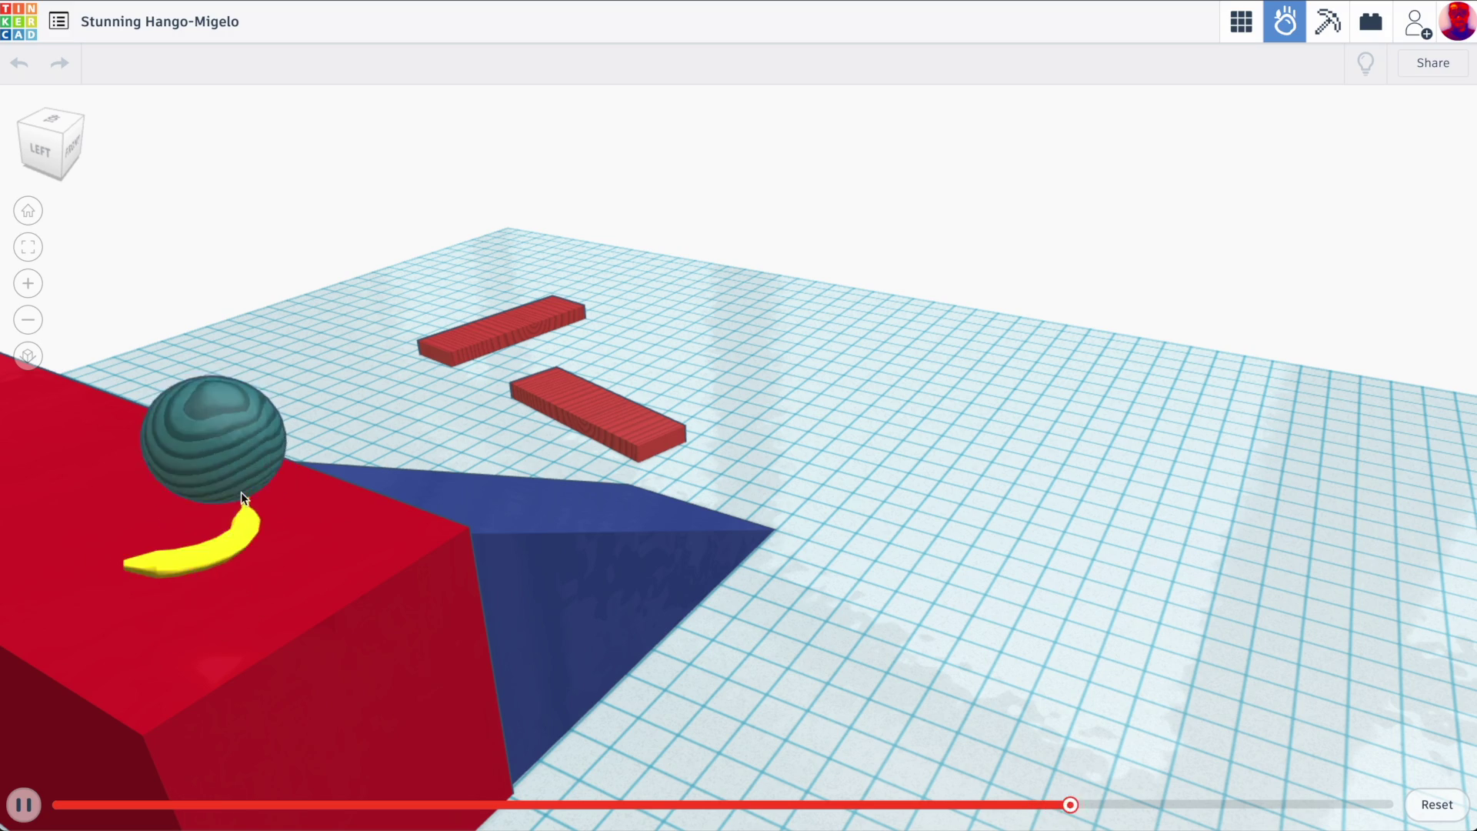
pyautogui.moveTo(560, 427); pyautogui.dragTo(231, 369, button='right')
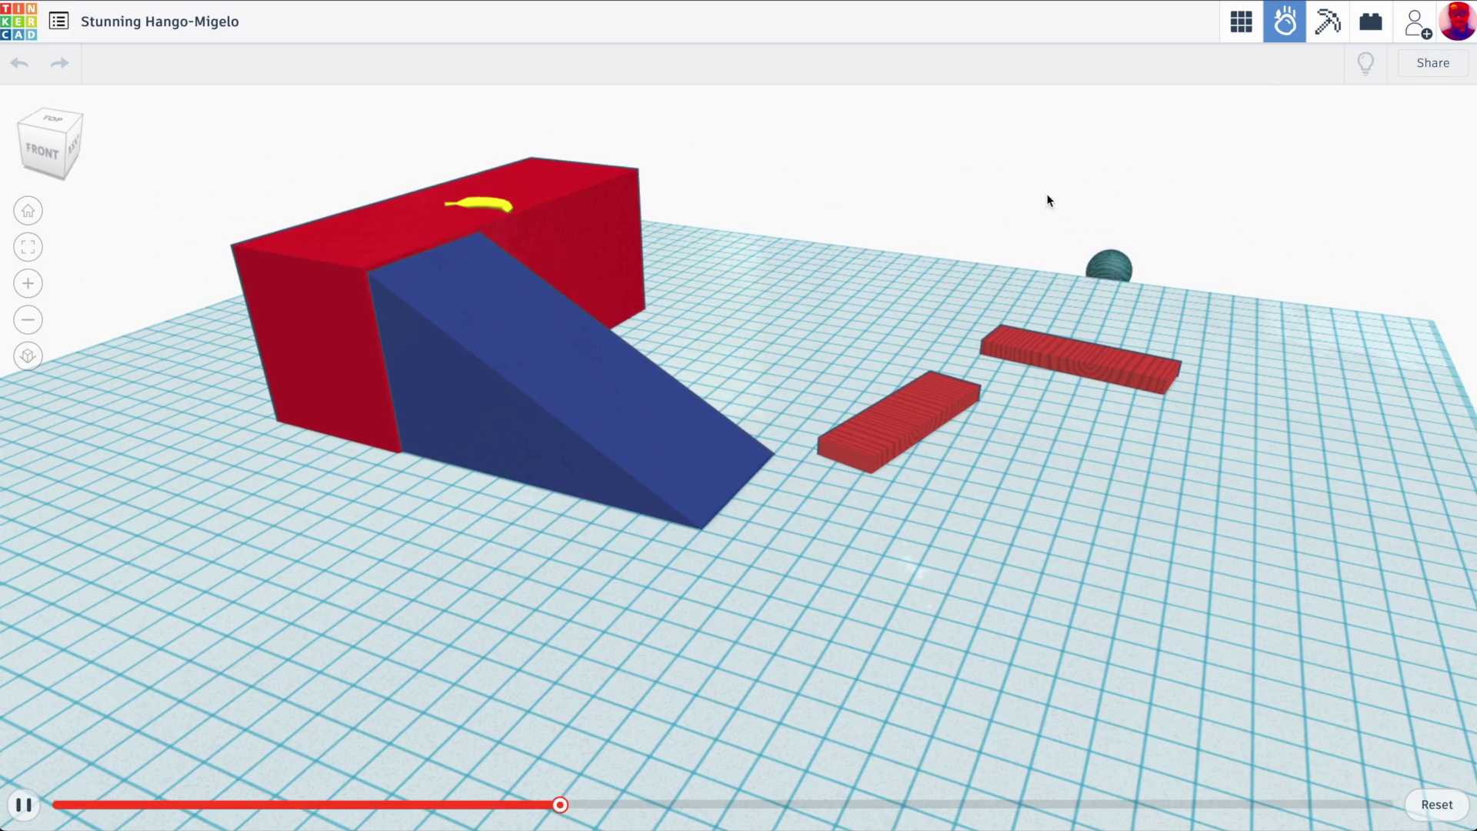
# Step: Reset and replay the simulation, orbiting around as all three dominoes fall flat
pyautogui.click(1439, 802)
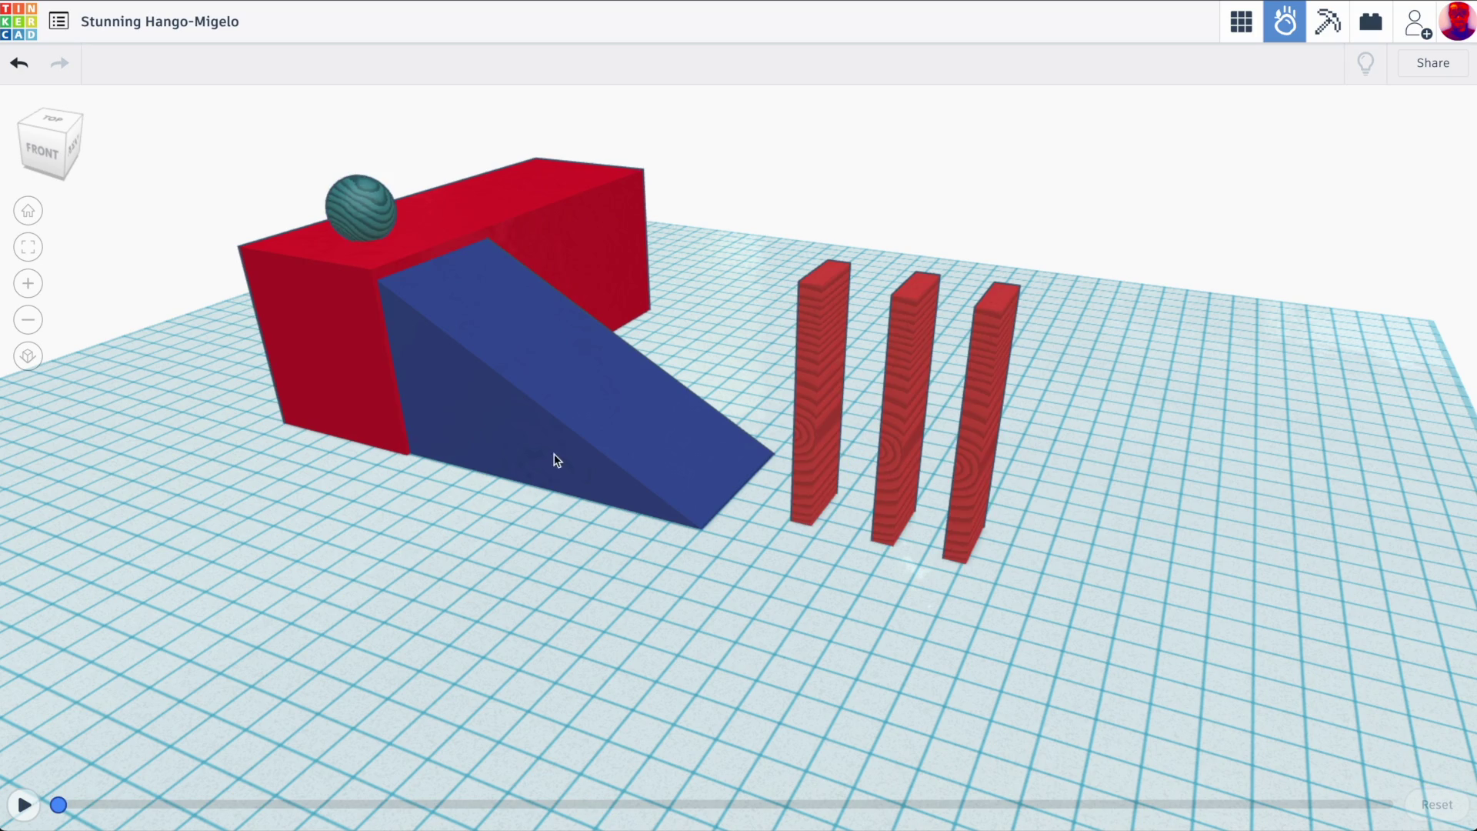
pyautogui.moveTo(541, 456); pyautogui.dragTo(712, 488, button='right')
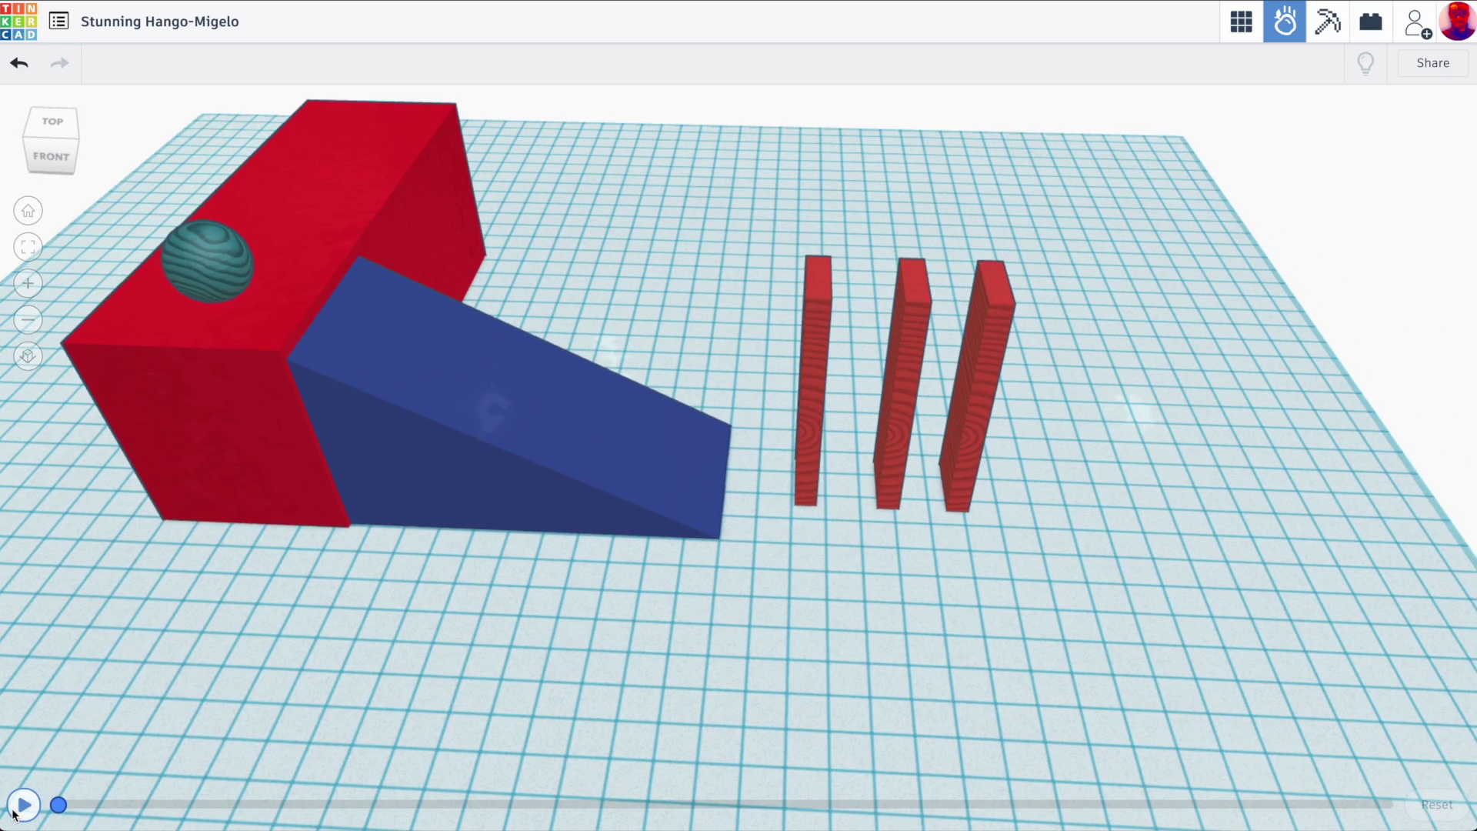
pyautogui.click(16, 807)
pyautogui.moveTo(261, 611); pyautogui.dragTo(937, 501, button='right')
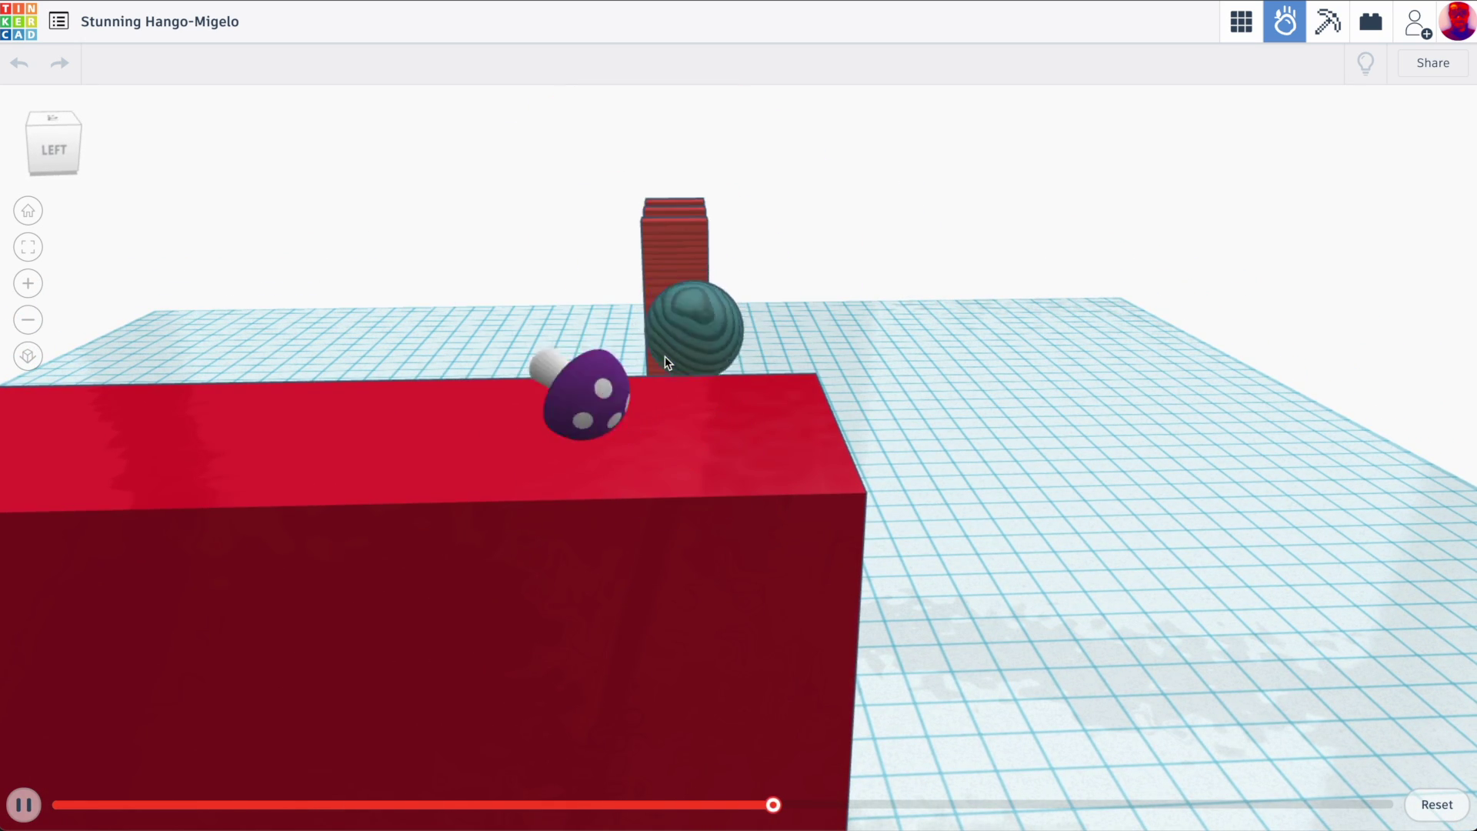
pyautogui.moveTo(879, 300); pyautogui.dragTo(543, 303, button='right')
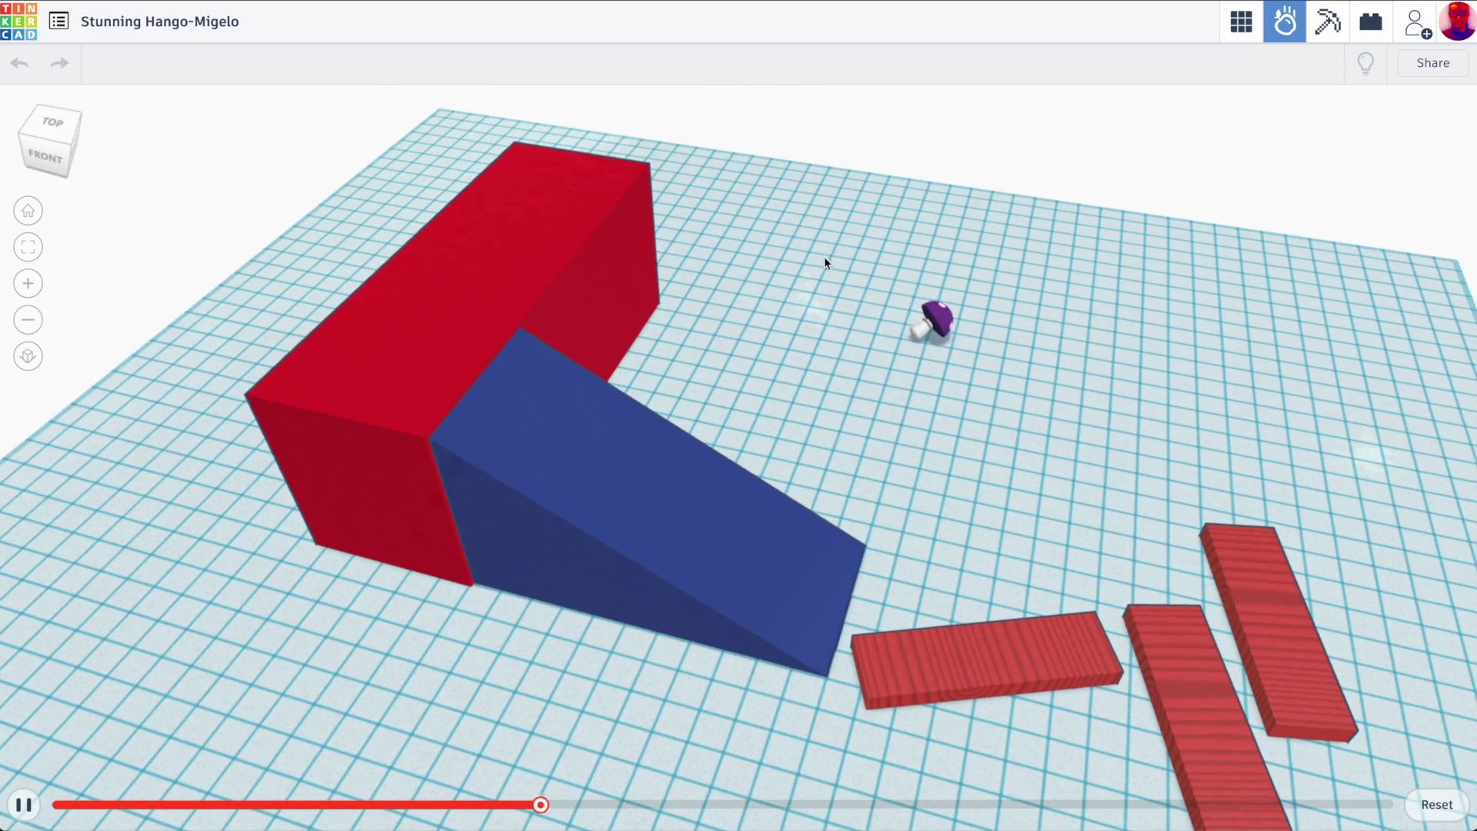
pyautogui.moveTo(824, 255); pyautogui.dragTo(979, 240, button='right')
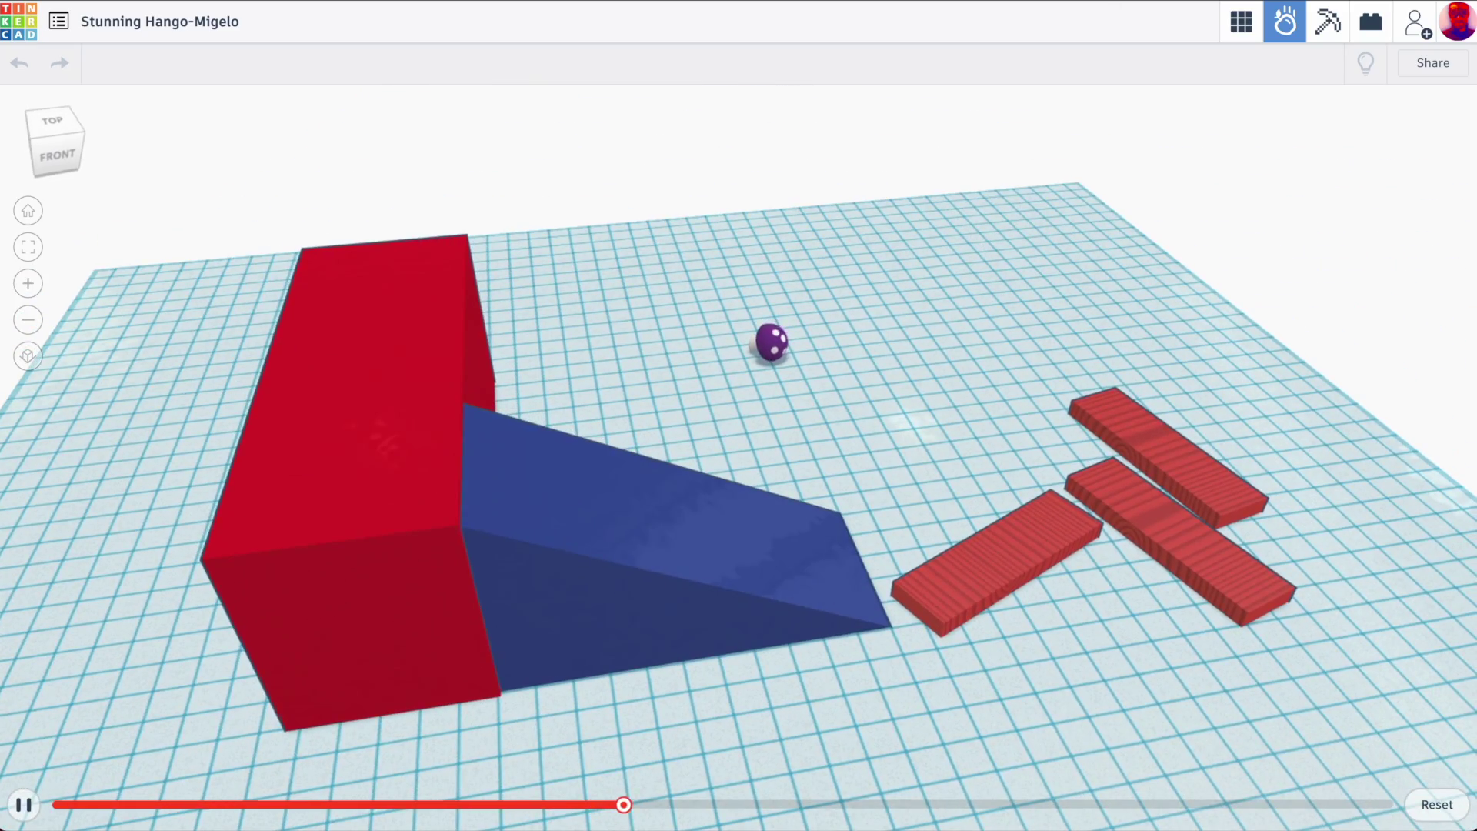